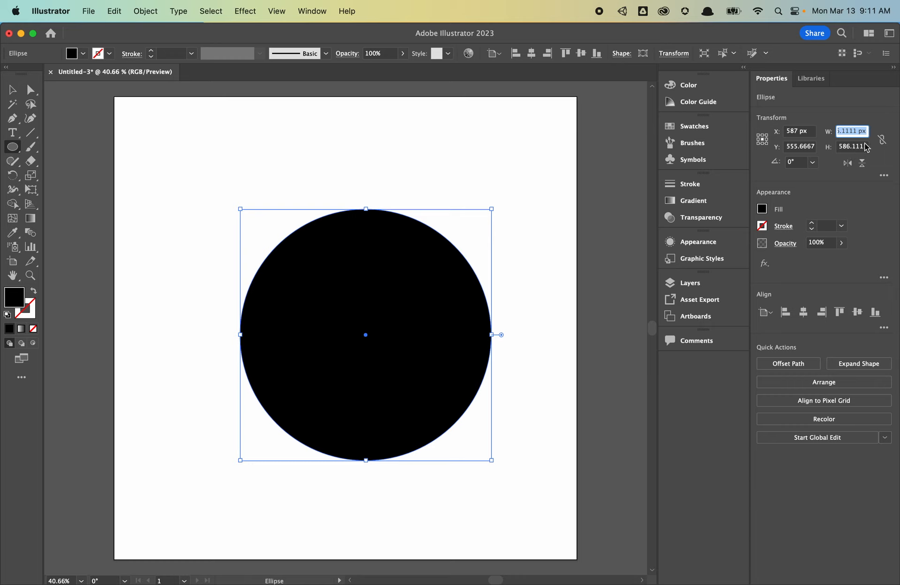
# - Link the circle's width and height proportions and set its width to 550 px
pyautogui.click(881, 140)
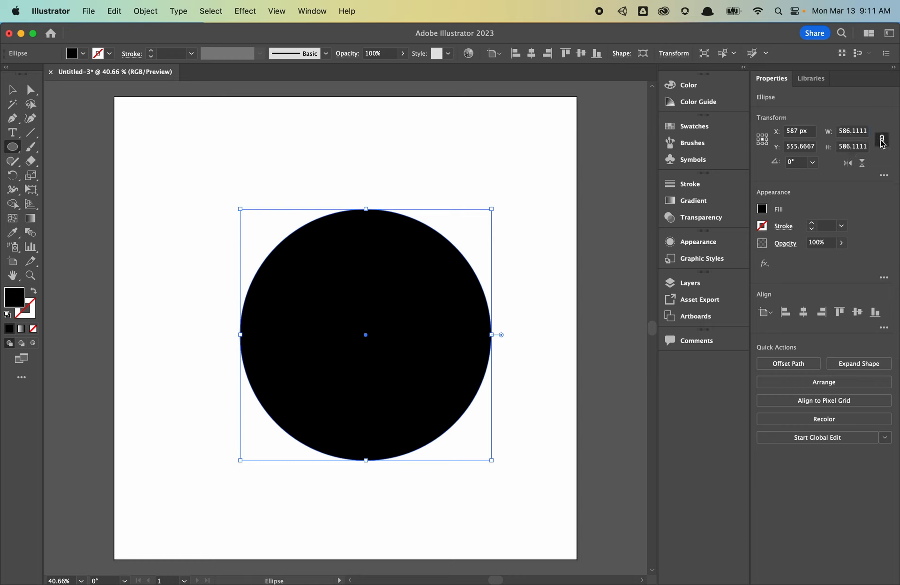
pyautogui.click(852, 131)
pyautogui.moveTo(893, 150)
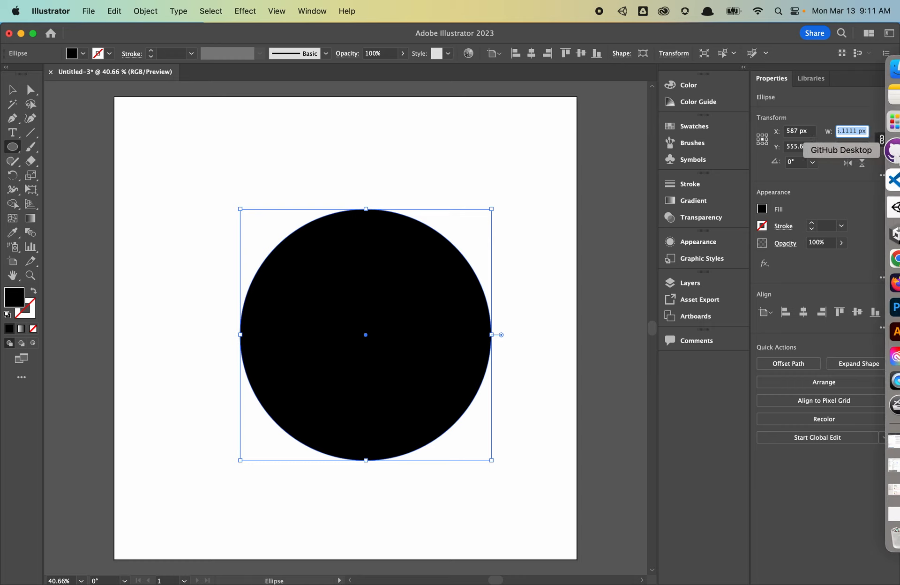
pyautogui.write('550')
pyautogui.press('Return')
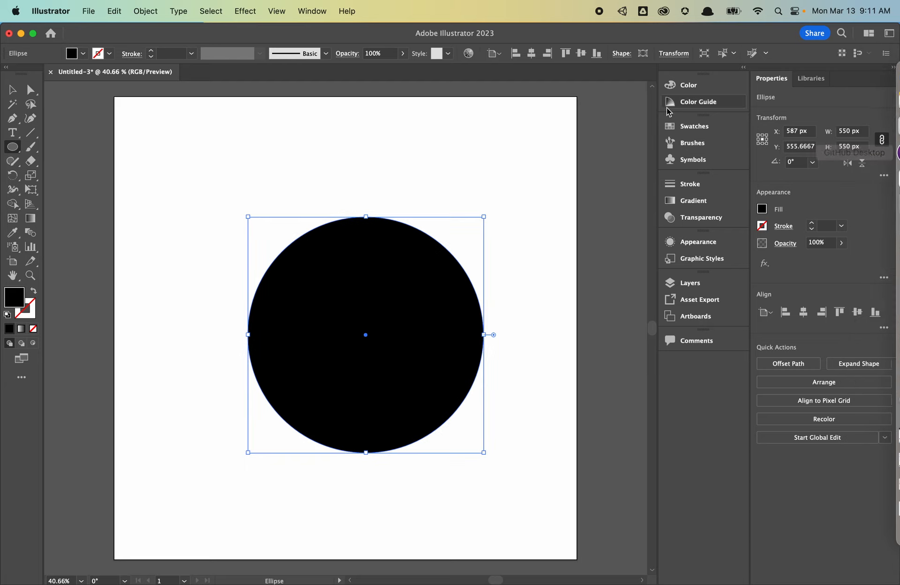
# - Centre the circle horizontally and vertically on the artboard
pyautogui.press('v')
pyautogui.moveTo(387, 283); pyautogui.dragTo(374, 241)
pyautogui.click(804, 313)
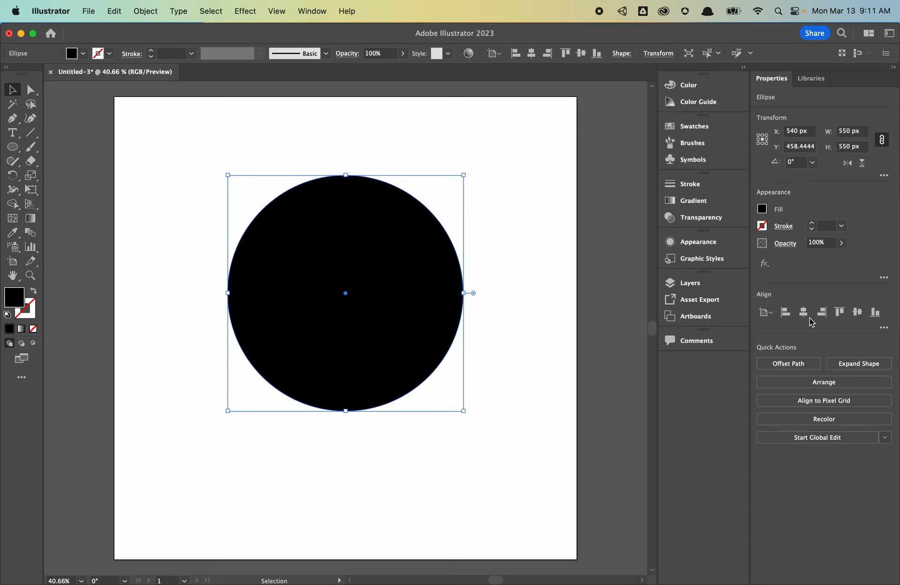
pyautogui.click(857, 313)
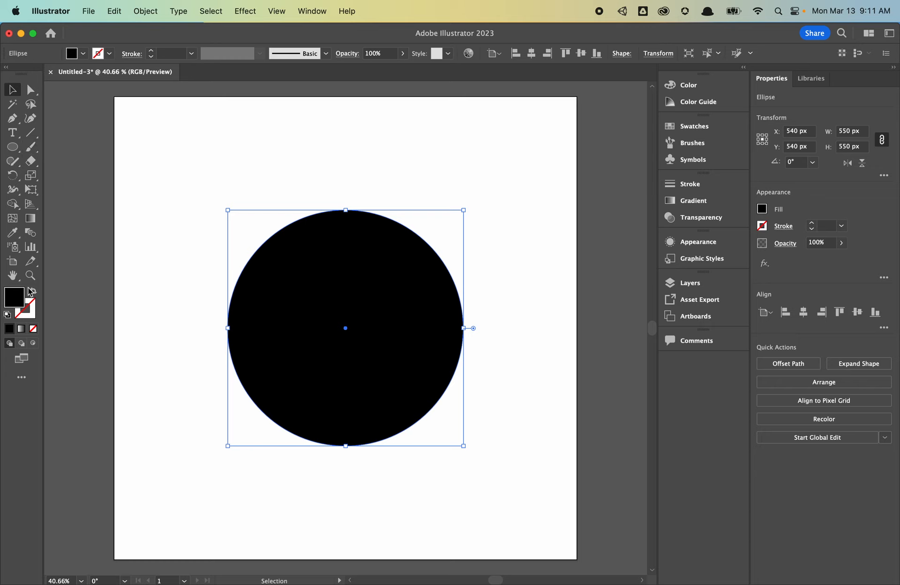
# - Draw a black rectangle about 550 by 147 px across the circle's lower edge, matching the circle's width
pyautogui.click(31, 311)
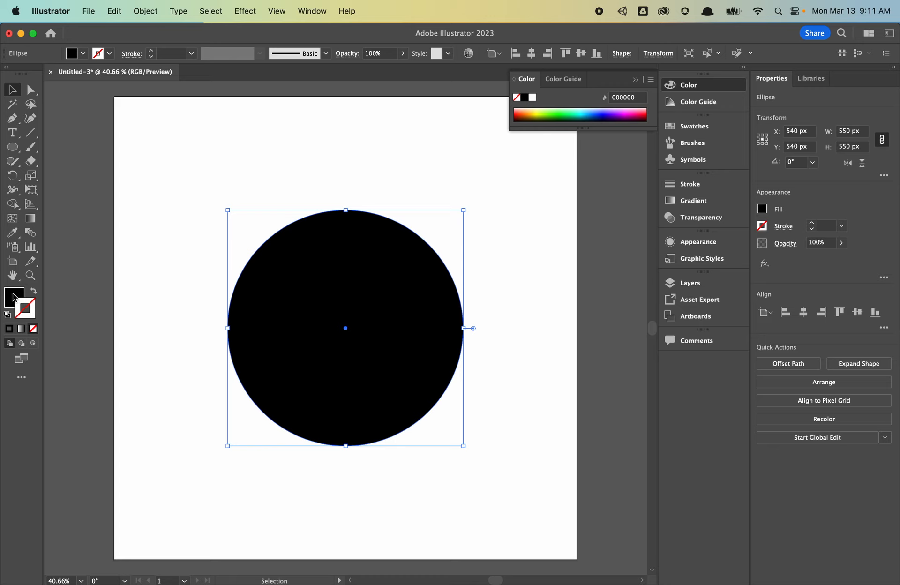
pyautogui.click(13, 297)
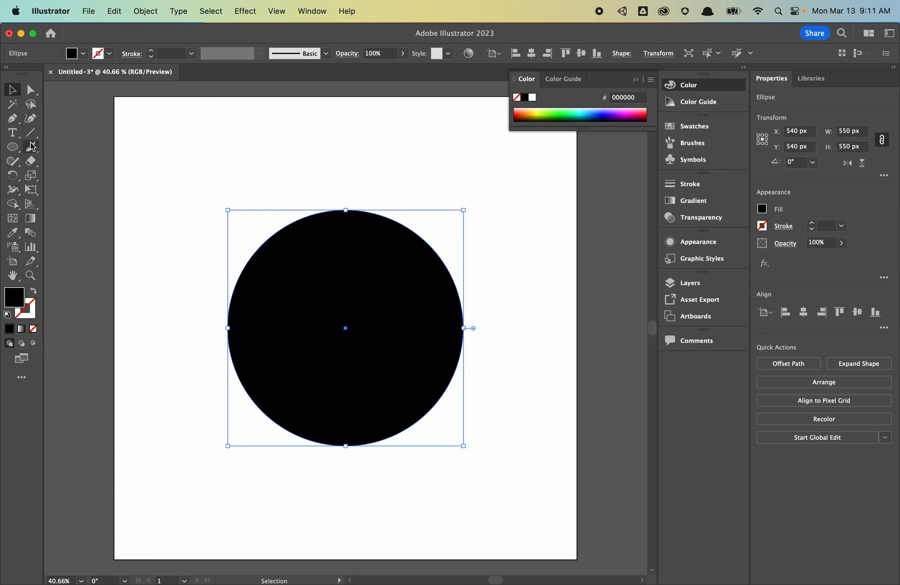
pyautogui.click(14, 147)
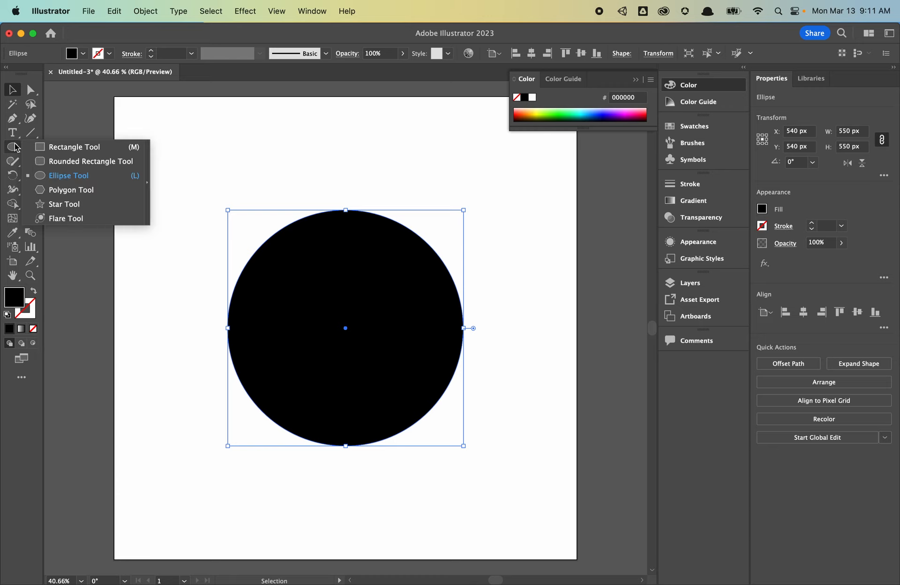
pyautogui.click(55, 149)
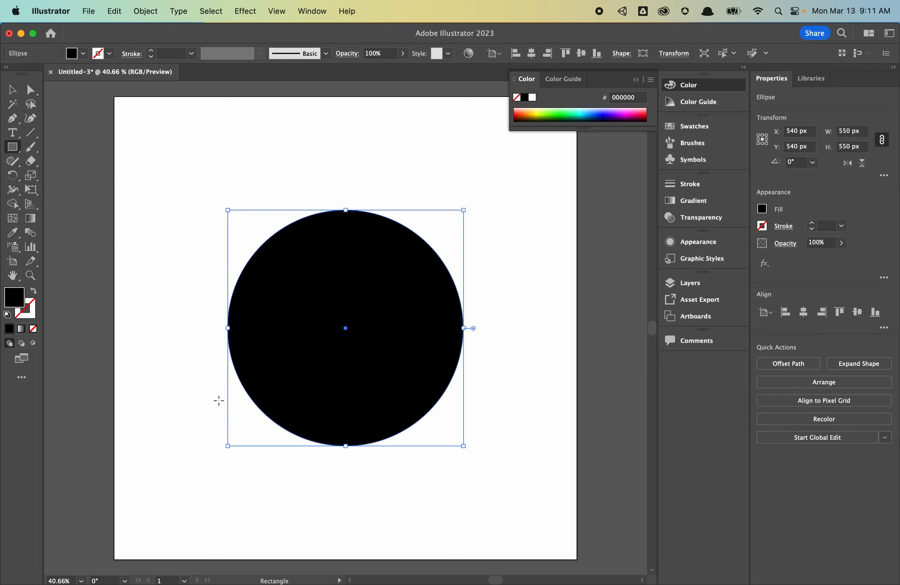
pyautogui.moveTo(227, 436)
pyautogui.mouseDown()
pyautogui.moveTo(453, 450)
pyautogui.moveTo(464, 500)
pyautogui.mouseUp()
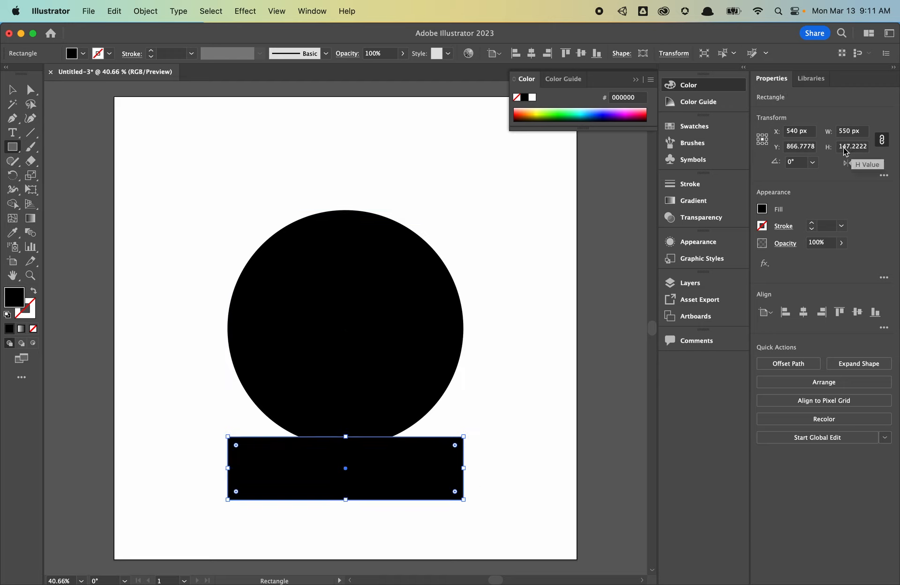
# - Set the rectangle's height to 150 px and, with proportions unlinked, its width to 550 px
pyautogui.click(845, 150)
pyautogui.moveTo(897, 150)
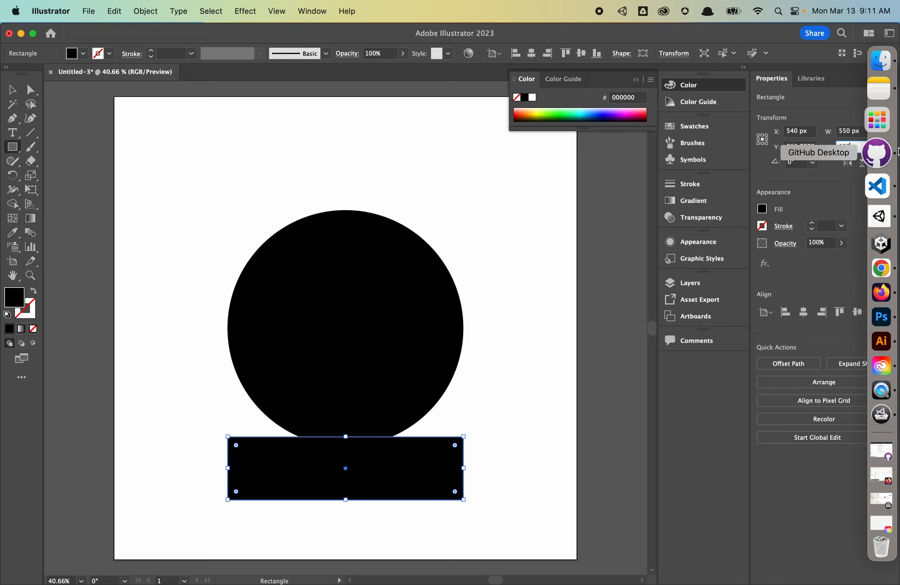
pyautogui.write('150')
pyautogui.press('Return')
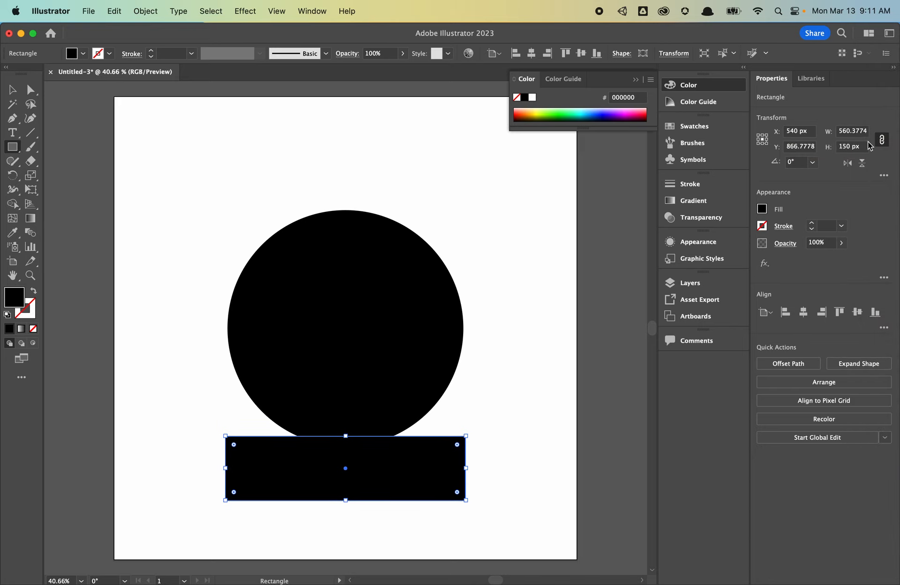
pyautogui.click(881, 141)
pyautogui.click(850, 134)
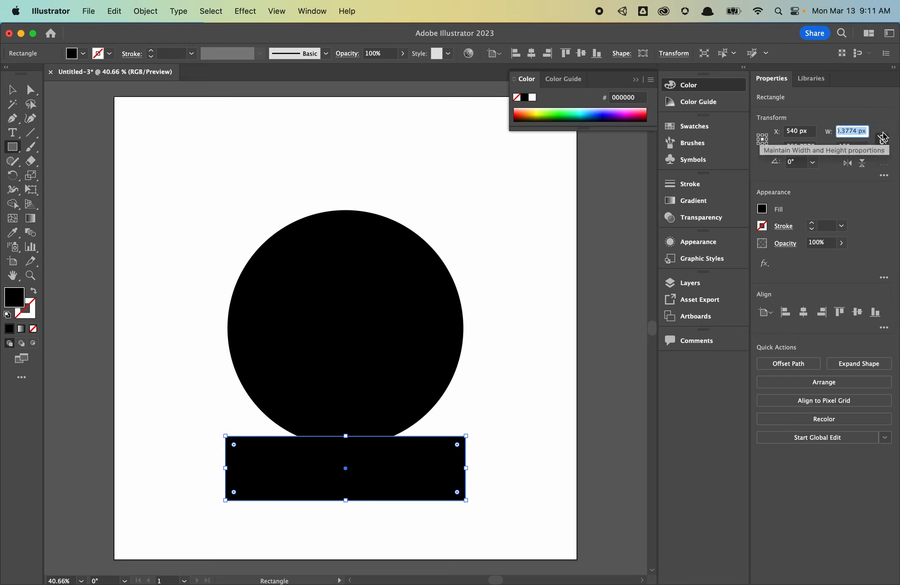
pyautogui.write('550')
pyautogui.press('Return')
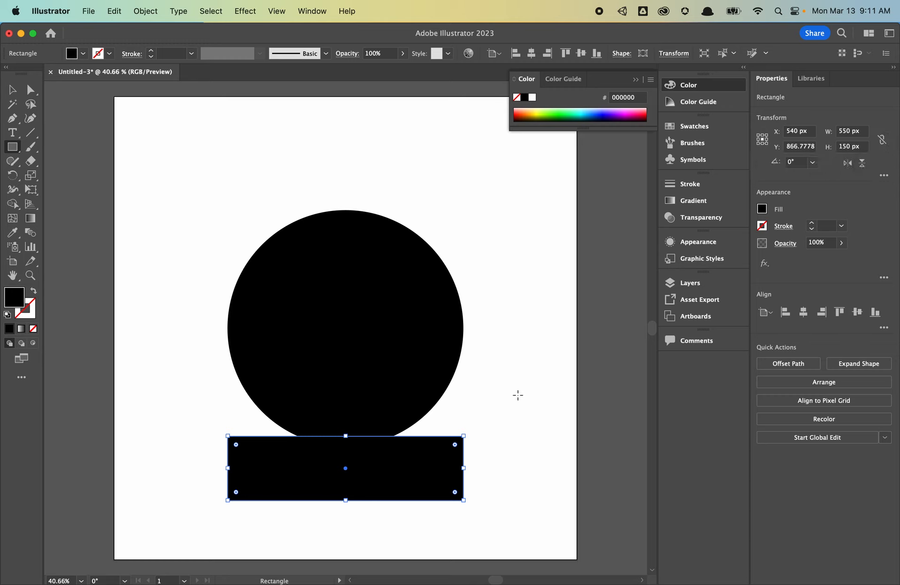
# - Move the rectangle up over the circle, using outline view to centre it on the circle's lowest point at Y 815 px
pyautogui.press('v')
pyautogui.moveTo(402, 482); pyautogui.dragTo(403, 447)
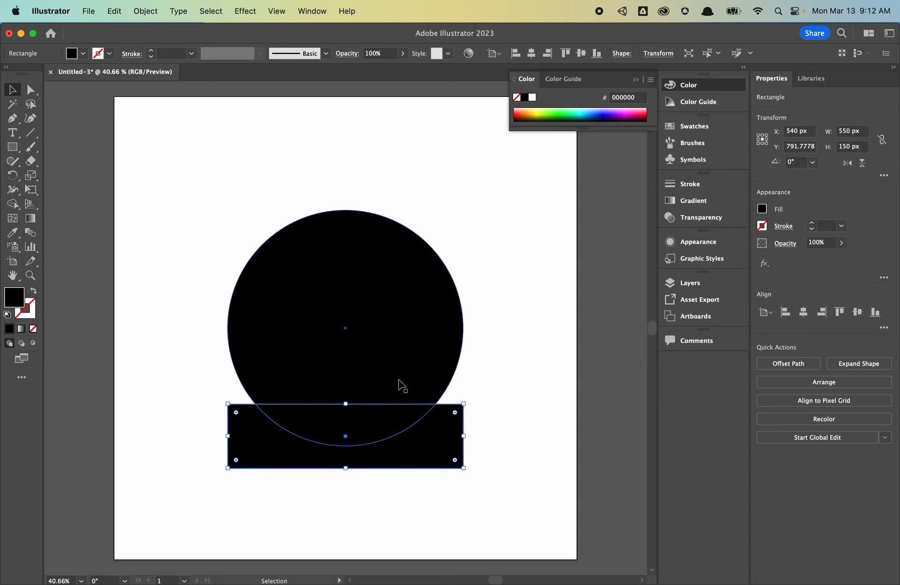
pyautogui.press('super+y')
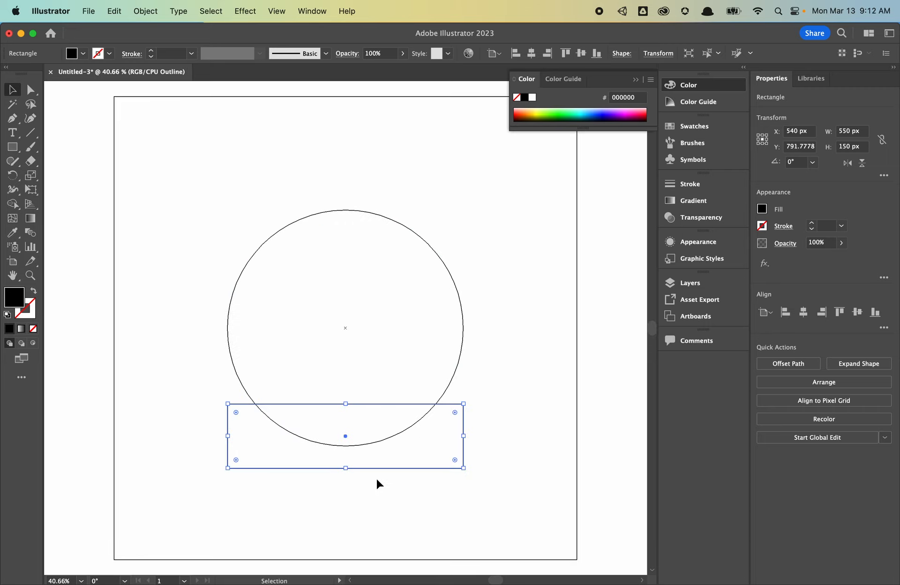
pyautogui.click(404, 473)
pyautogui.moveTo(395, 468); pyautogui.dragTo(395, 478)
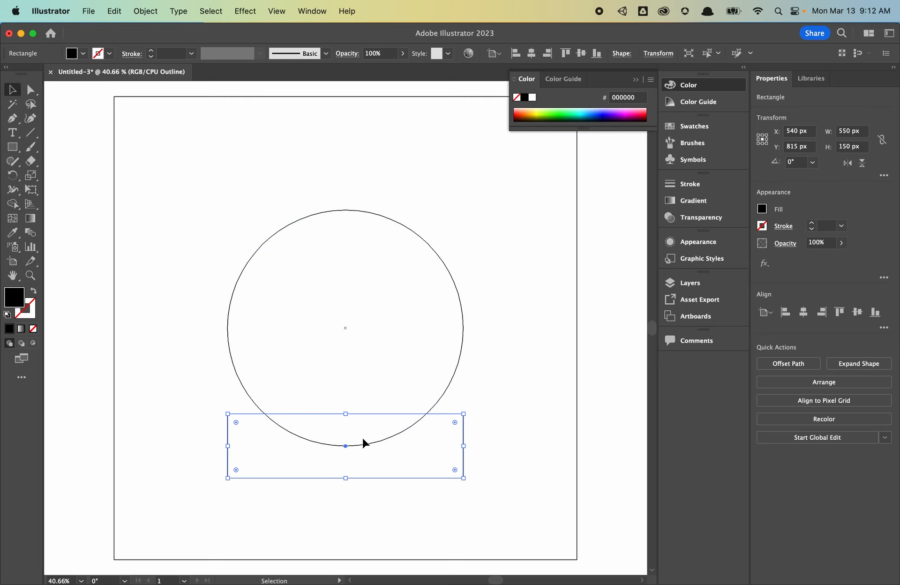
pyautogui.press('super+y')
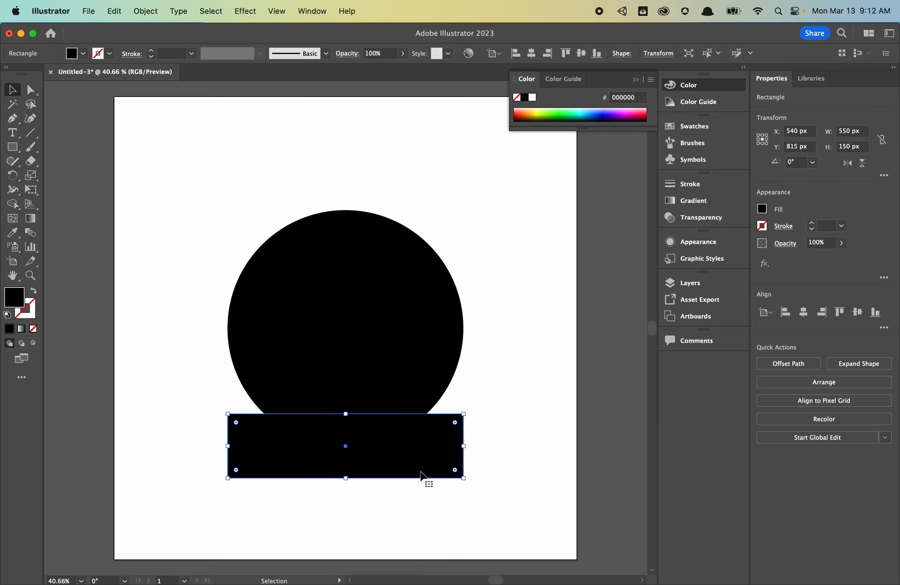
# - Move only the rectangle's upper-left anchor point 30 px inward with Direct Selection
pyautogui.click(32, 93)
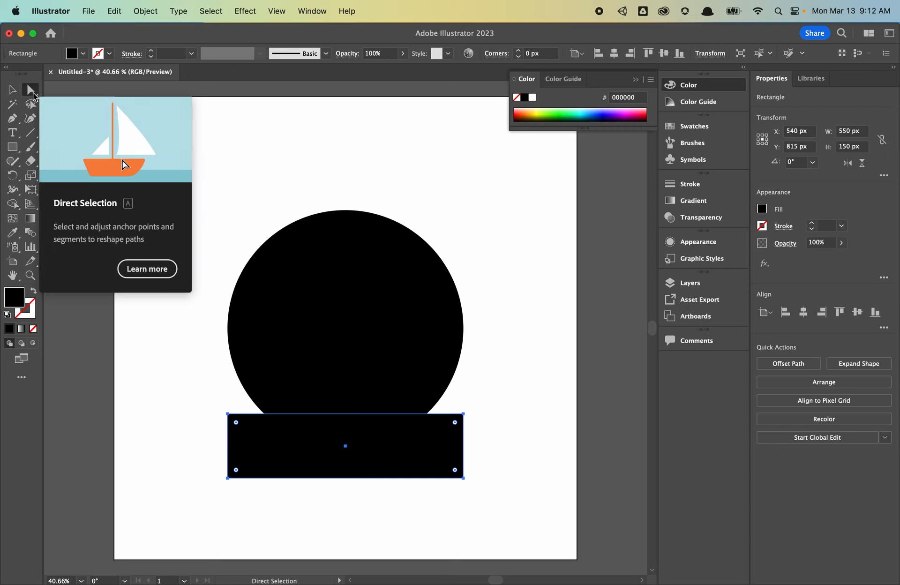
pyautogui.click(228, 415)
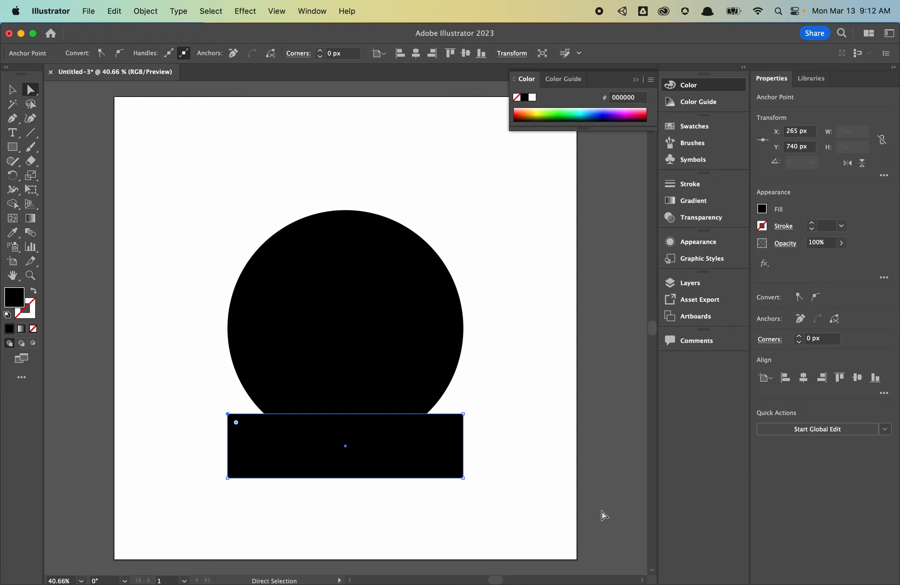
pyautogui.press('shift')
pyautogui.hotkey('shift', 'Right')
pyautogui.hotkey('shift', 'Right')
pyautogui.hotkey('shift', 'Right')
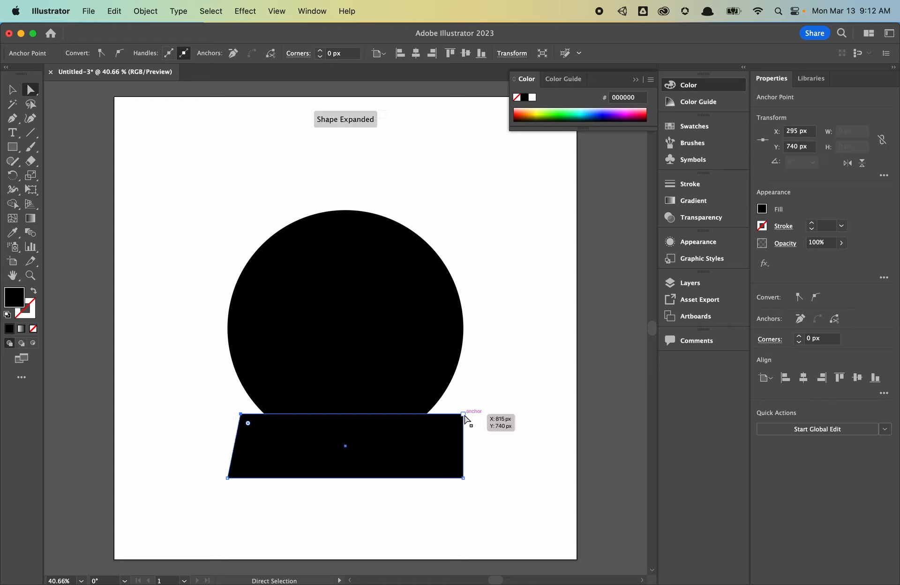
# - Move the base shape's upper-right anchor point 30 px inward to form a symmetrical trapezoid
pyautogui.click(464, 415)
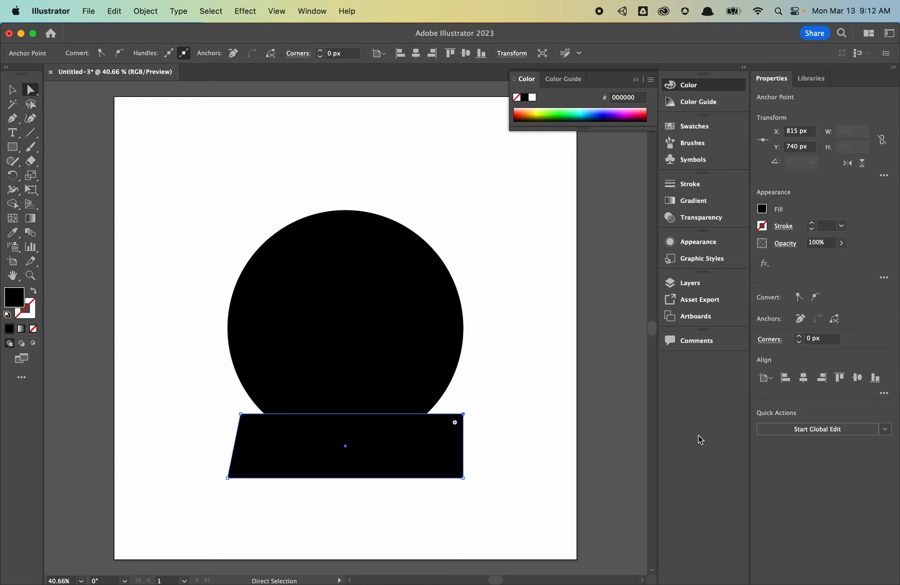
pyautogui.hotkey('shift', 'Left')
pyautogui.hotkey('shift', 'Left')
pyautogui.hotkey('shift', 'Left')
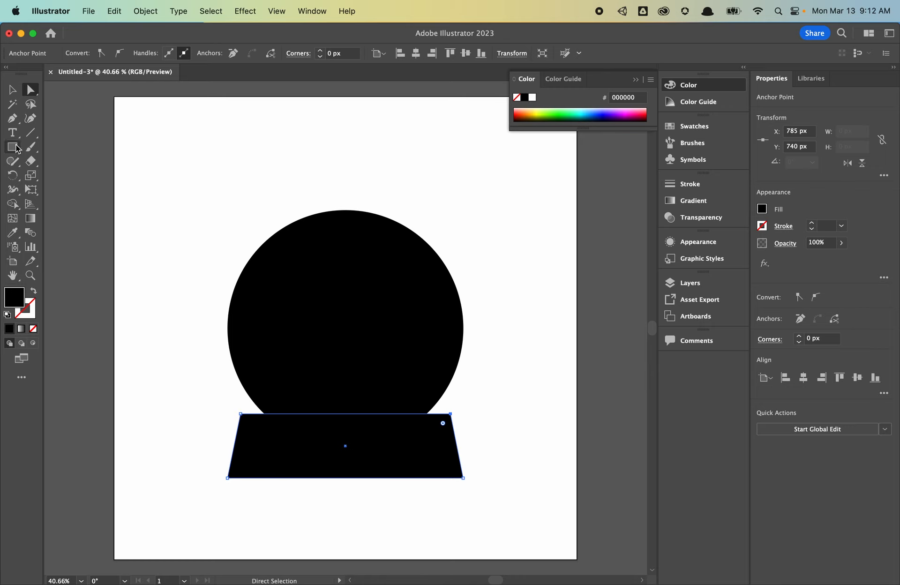
# - Select both the circle and the trapezoid and set their fill to blue 003DFF
pyautogui.click(12, 89)
pyautogui.click(248, 185)
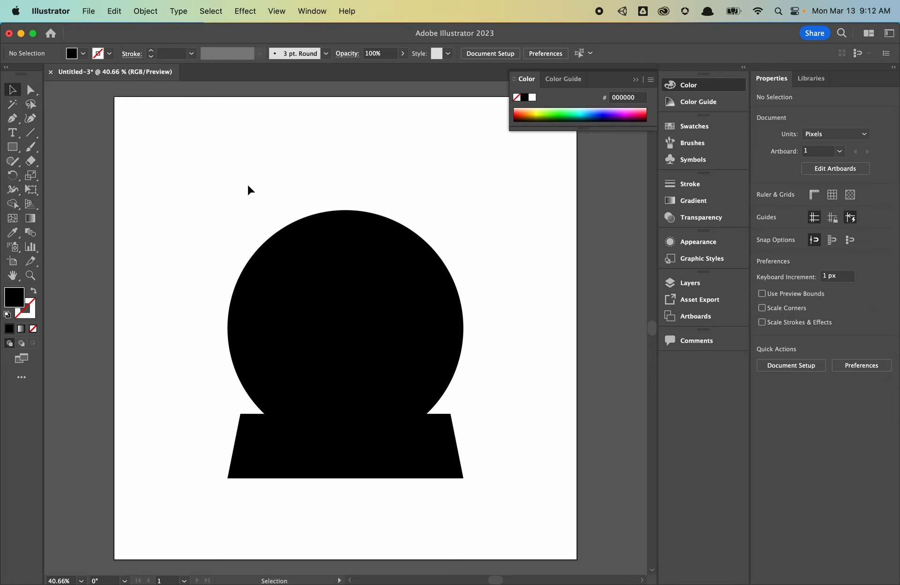
pyautogui.moveTo(213, 201); pyautogui.dragTo(417, 501)
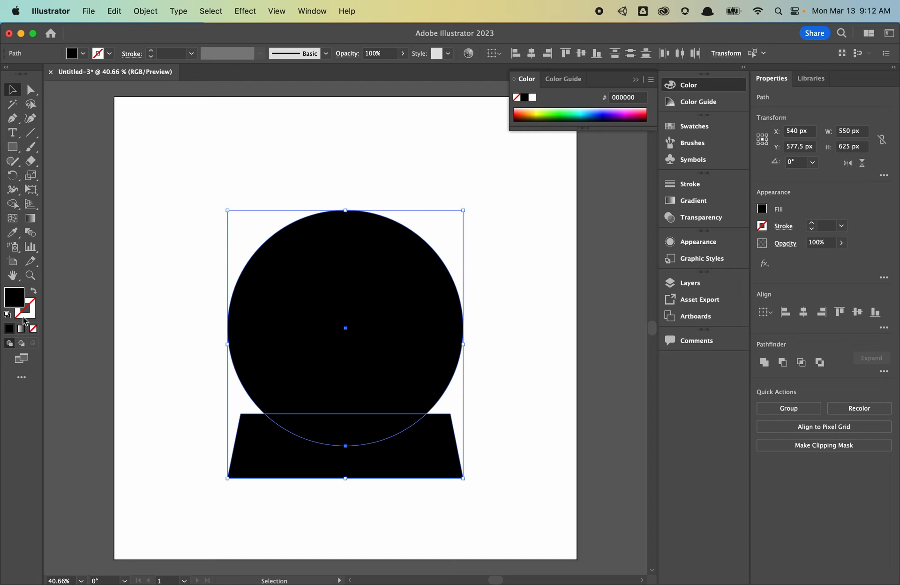
pyautogui.doubleClick(14, 297)
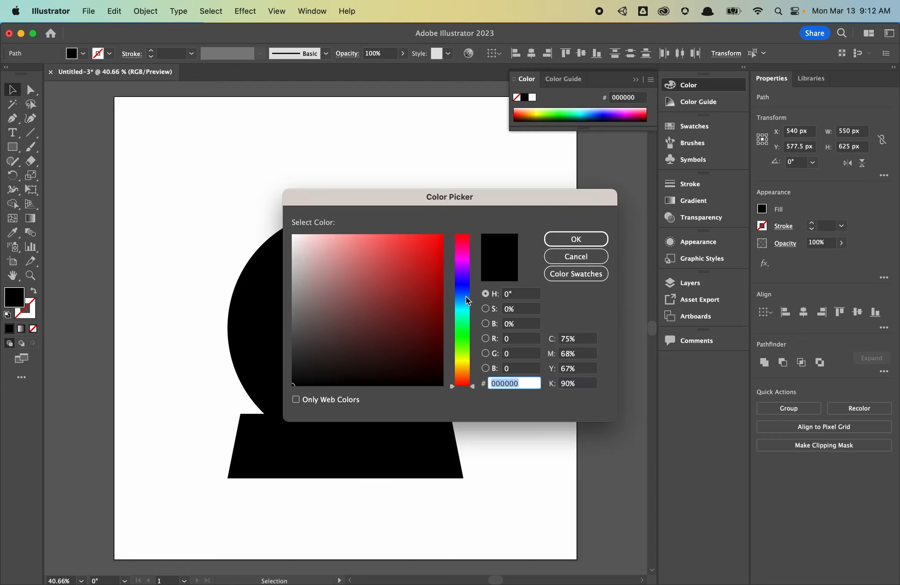
pyautogui.moveTo(468, 300)
pyautogui.mouseDown()
pyautogui.moveTo(476, 283)
pyautogui.moveTo(477, 291)
pyautogui.mouseUp()
pyautogui.moveTo(422, 288); pyautogui.dragTo(450, 227)
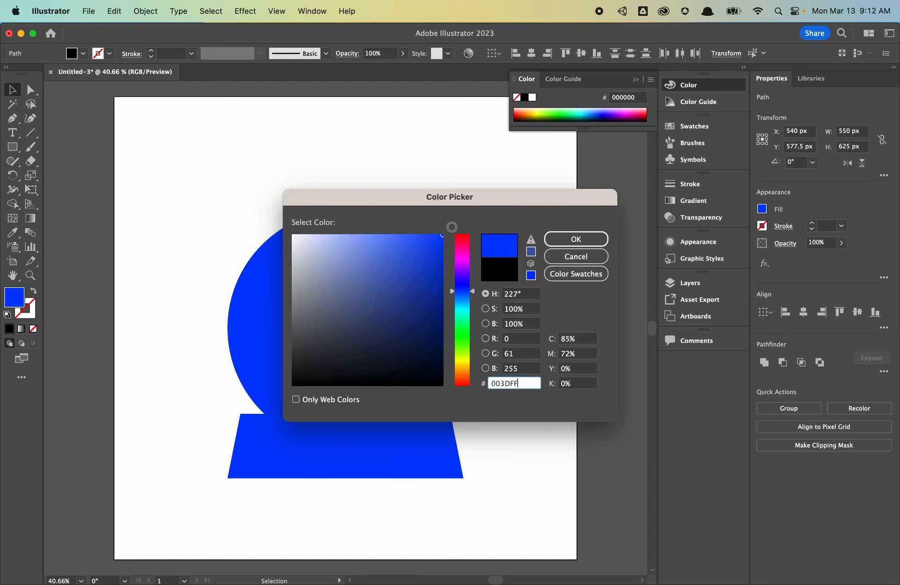
pyautogui.click(589, 236)
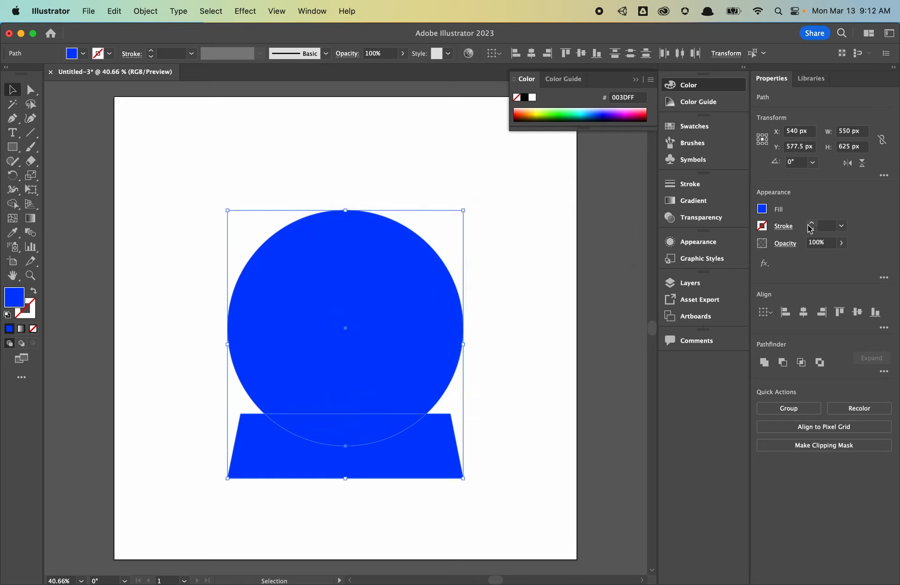
# - Give both shapes a 25 pt black stroke aligned to centre and unite them into one shape
pyautogui.moveTo(812, 223); pyautogui.dragTo(815, 224)
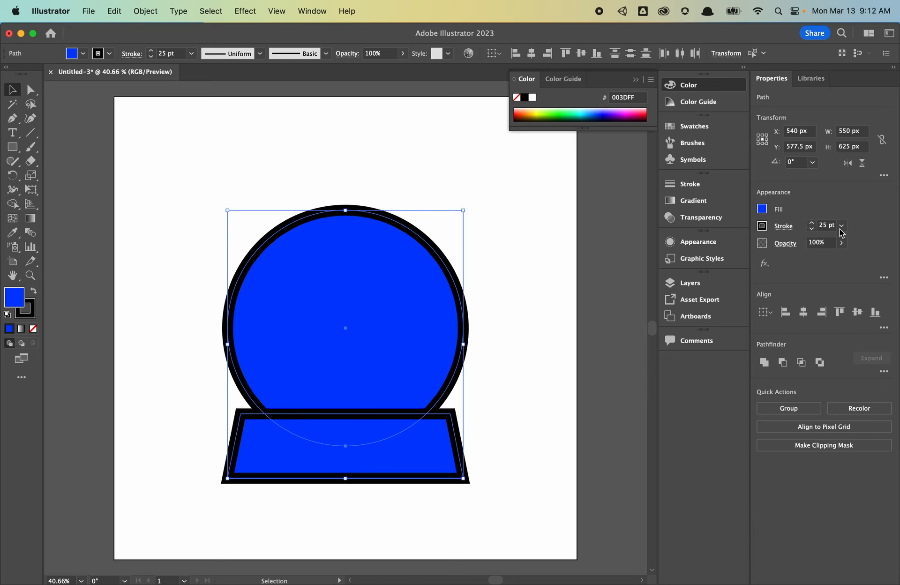
pyautogui.click(787, 228)
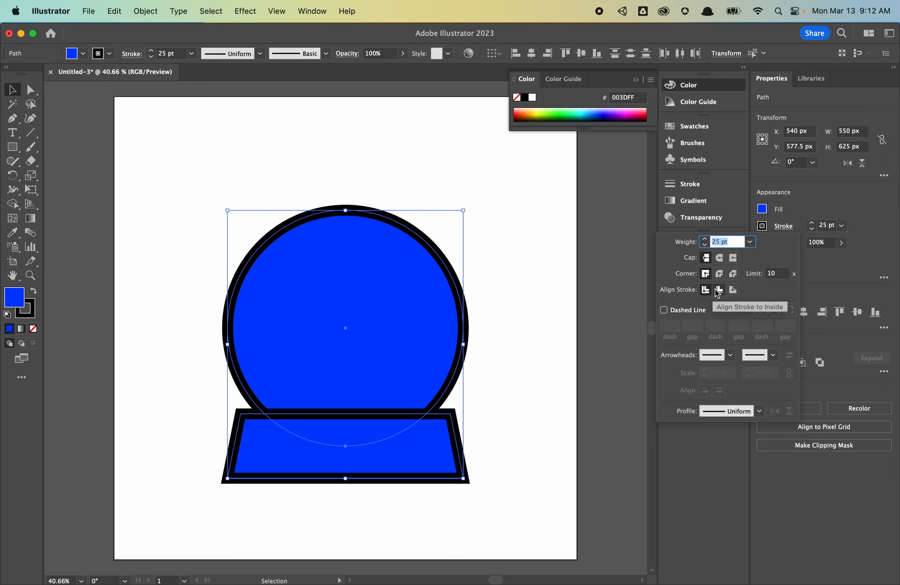
pyautogui.click(719, 290)
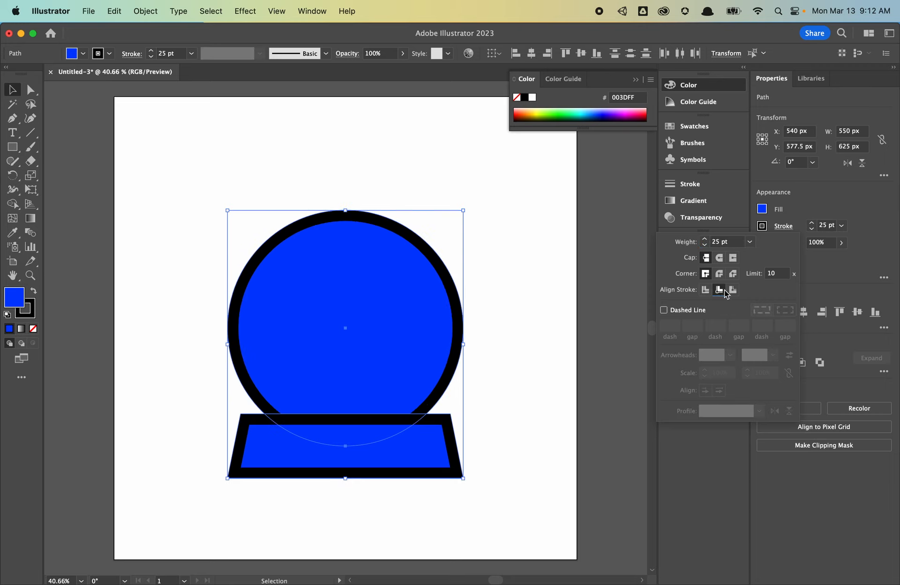
pyautogui.click(732, 290)
pyautogui.click(705, 290)
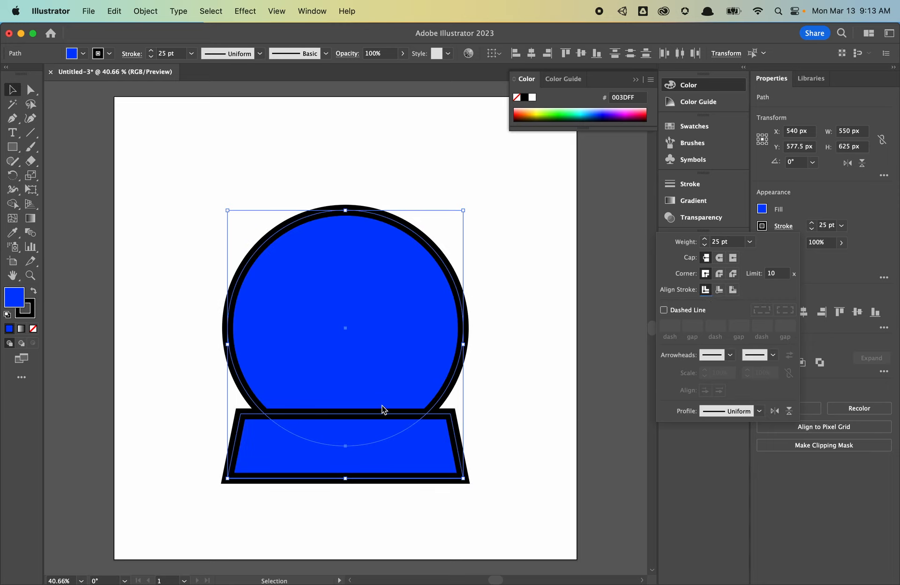
pyautogui.click(802, 484)
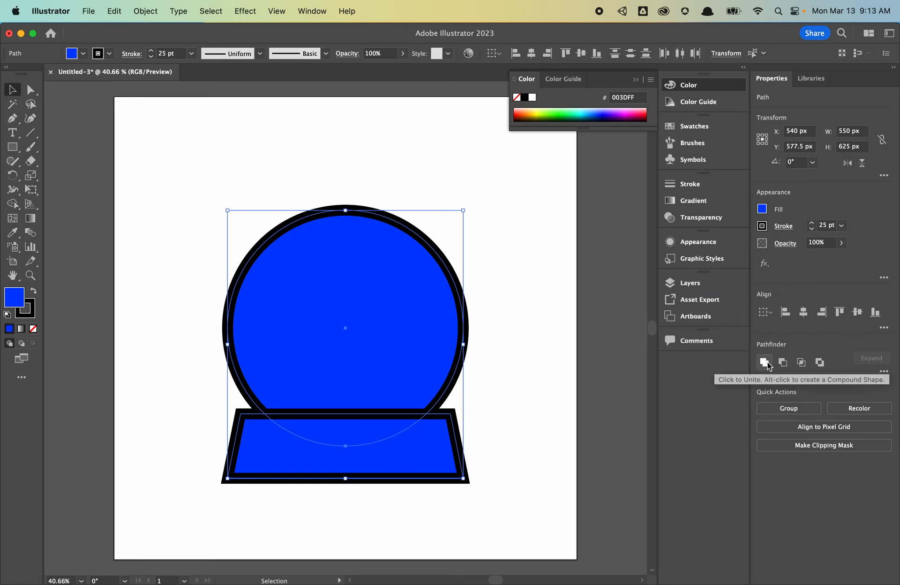
pyautogui.click(764, 363)
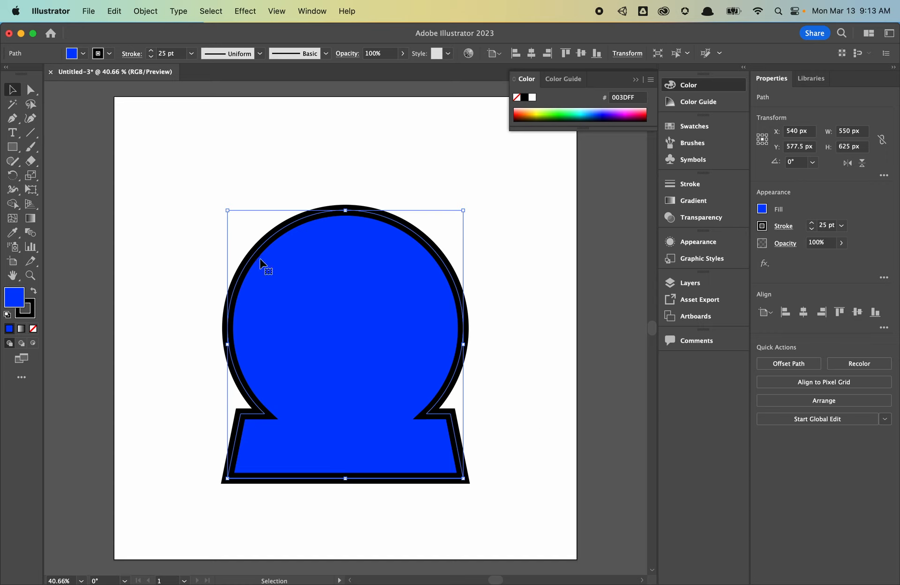
# - Change the merged globe-and-base shape's stroke colour from black to orange-yellow FFBC00
pyautogui.doubleClick(30, 311)
pyautogui.moveTo(470, 373); pyautogui.dragTo(469, 362)
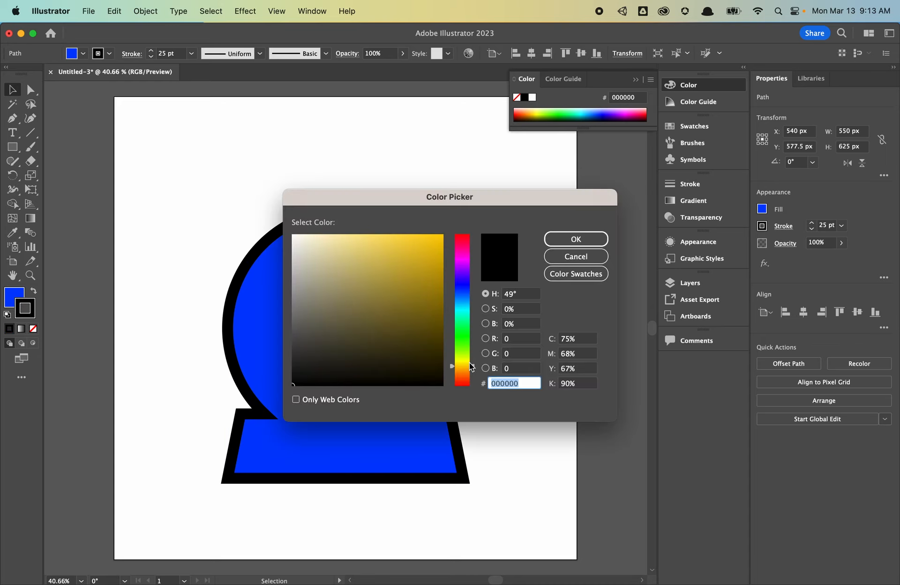
pyautogui.click(420, 303)
pyautogui.moveTo(435, 283); pyautogui.dragTo(443, 235)
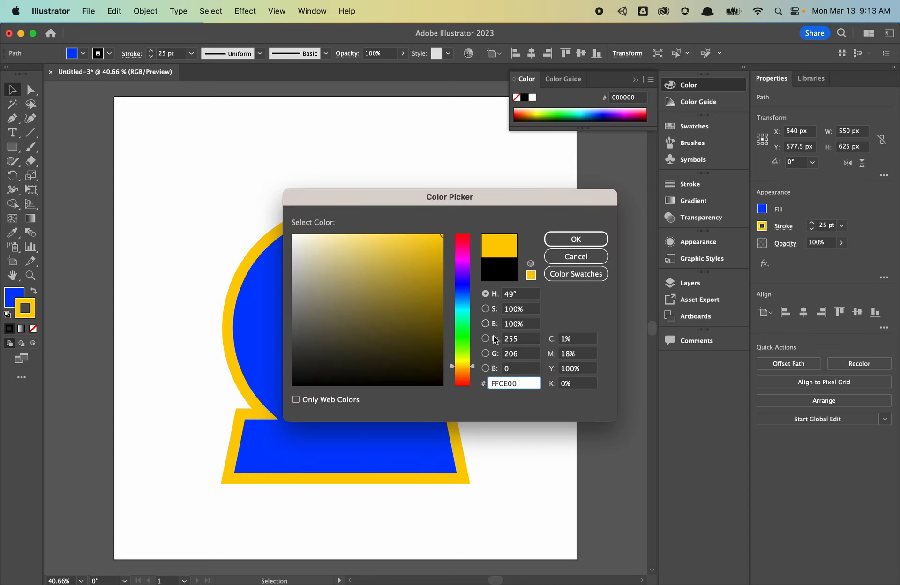
pyautogui.click(466, 367)
pyautogui.moveTo(466, 369); pyautogui.dragTo(466, 370)
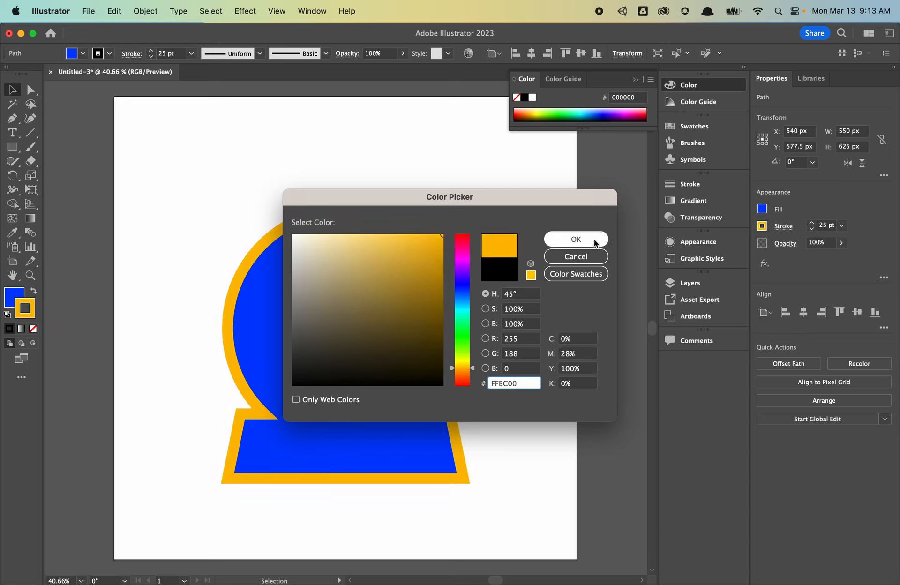
pyautogui.click(576, 239)
# - Draw a rectangle about 326 by 97 px across the base's lower edge, with the orange-yellow as its fill and no stroke
pyautogui.click(13, 148)
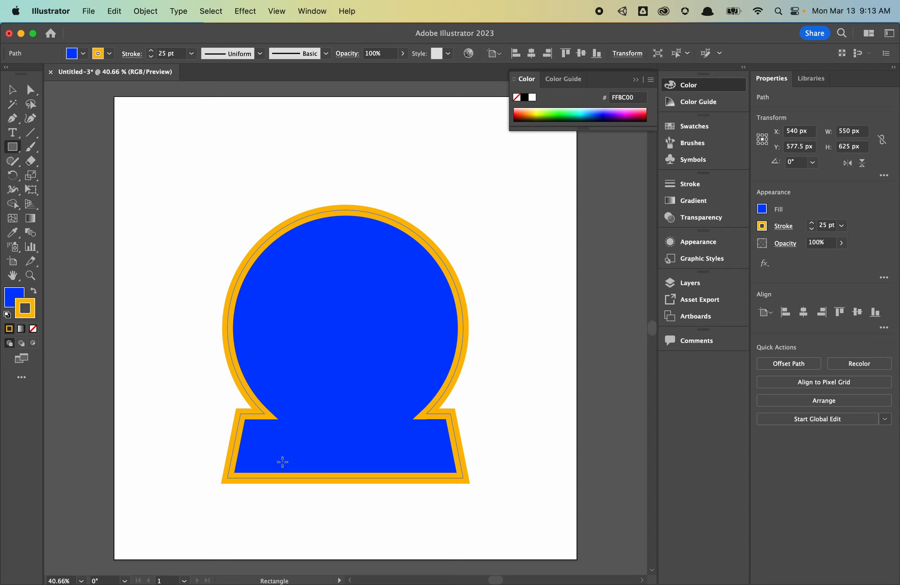
pyautogui.moveTo(275, 455); pyautogui.dragTo(415, 497)
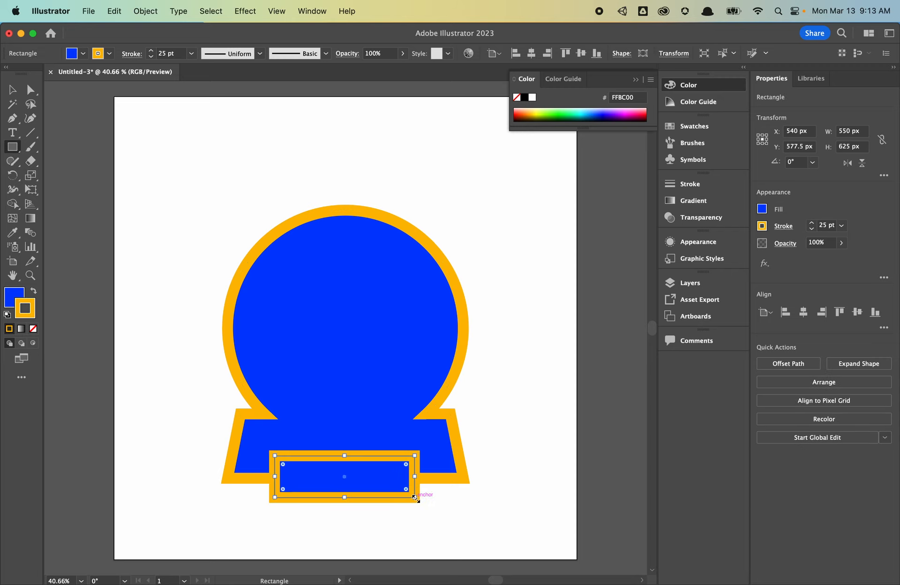
pyautogui.click(34, 292)
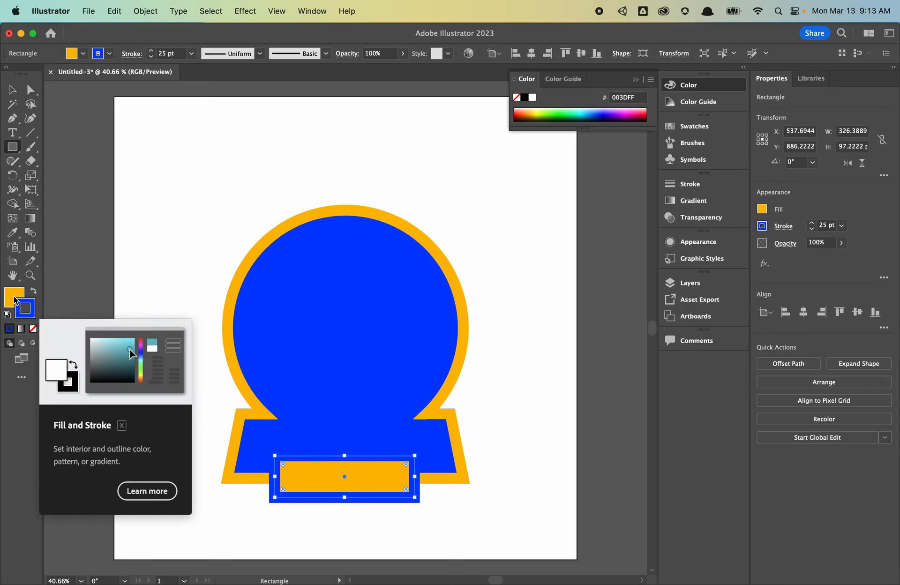
pyautogui.click(34, 329)
pyautogui.press('v')
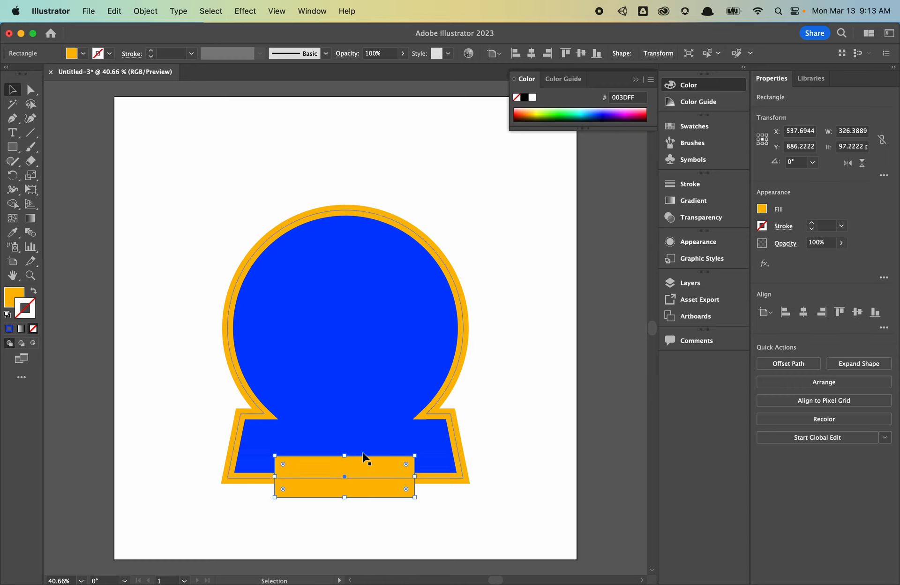
# - Reduce the small rectangle's height to about 71 px and centre it horizontally on the artboard
pyautogui.moveTo(344, 455); pyautogui.dragTo(344, 461)
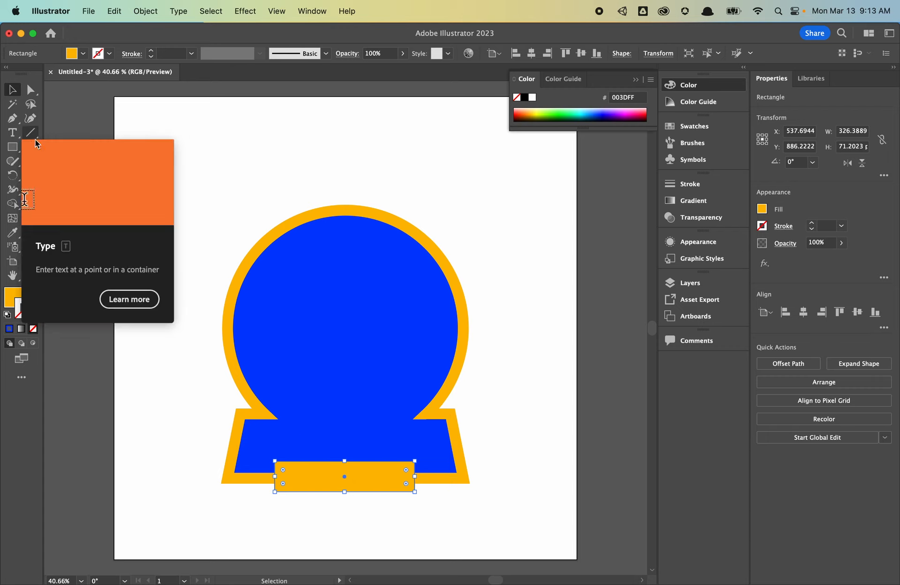
pyautogui.click(798, 312)
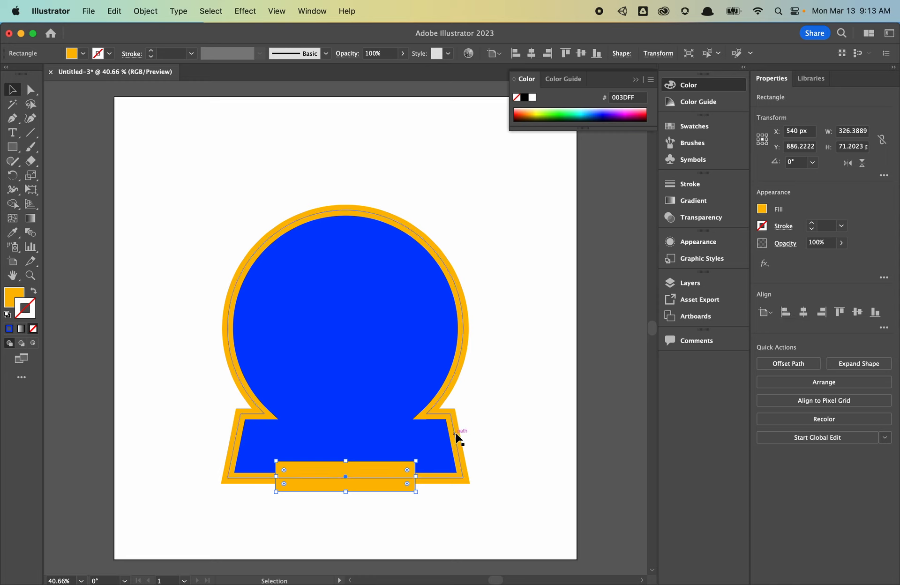
pyautogui.moveTo(472, 527); pyautogui.dragTo(260, 291)
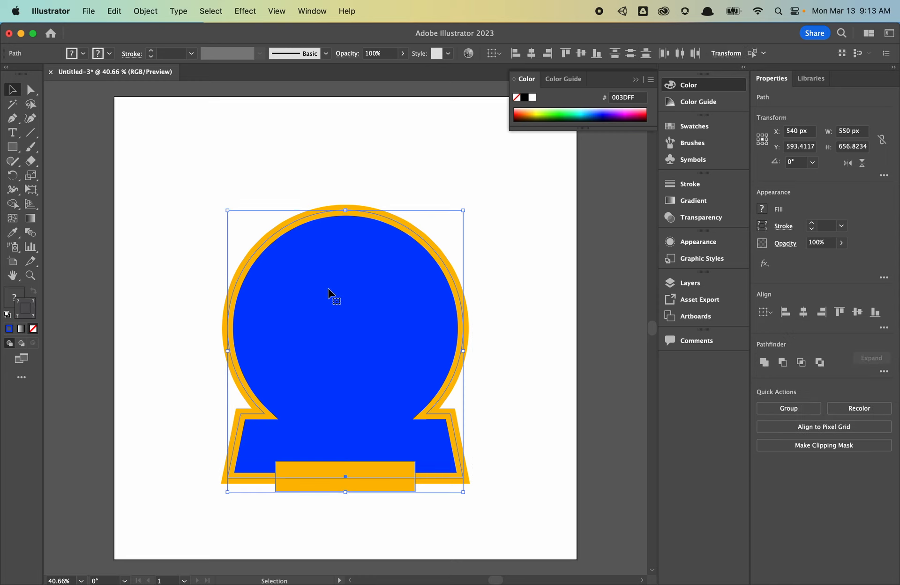
pyautogui.click(382, 510)
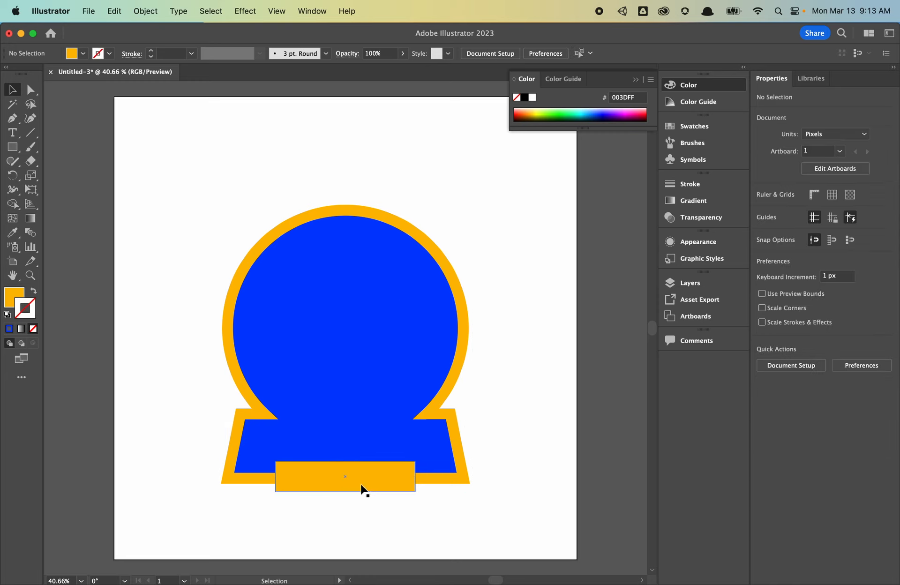
# - In Outline view, move the small rectangle down so its centre sits on the base's lower edge at Y 890 px
pyautogui.press('a')
pyautogui.press('super+y')
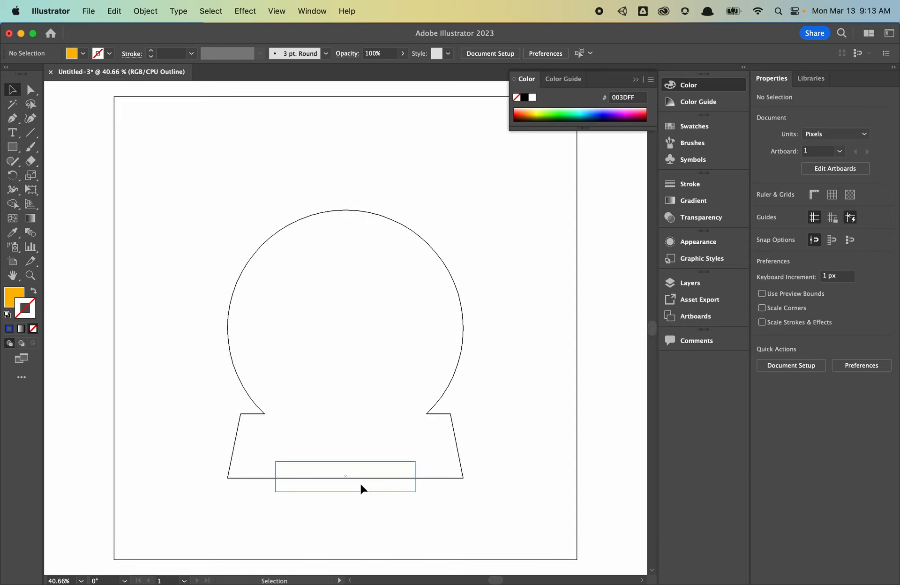
pyautogui.scroll(5, 360, 486)
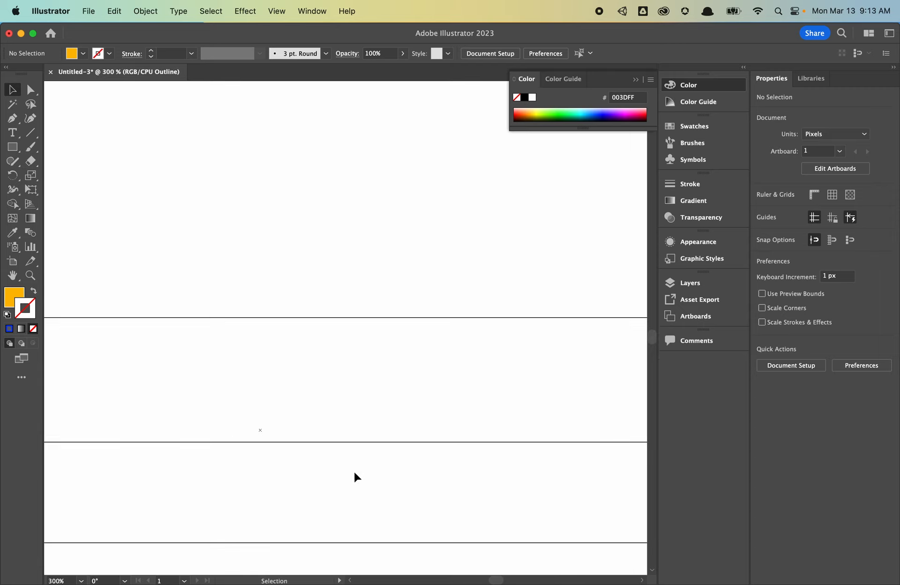
pyautogui.click(315, 319)
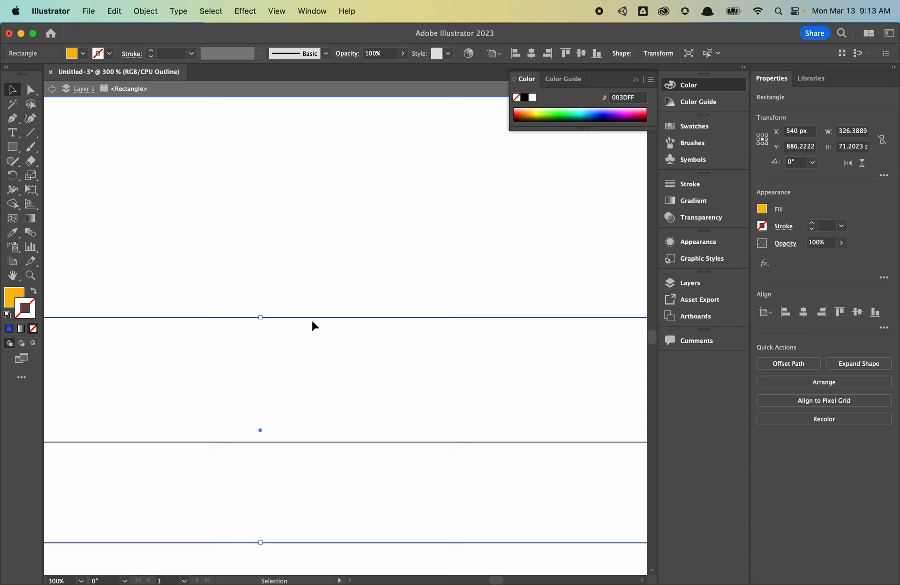
pyautogui.moveTo(311, 319)
pyautogui.mouseDown()
pyautogui.moveTo(313, 341)
pyautogui.moveTo(313, 331)
pyautogui.mouseUp()
pyautogui.scroll(-6, 315, 330)
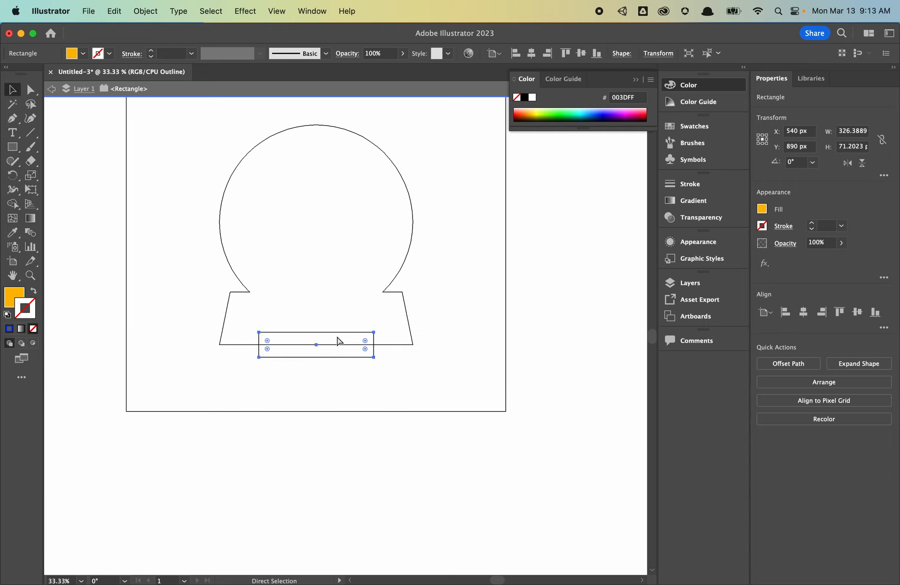
# - Exit isolation mode and return the artwork to Preview view
pyautogui.press('super+y')
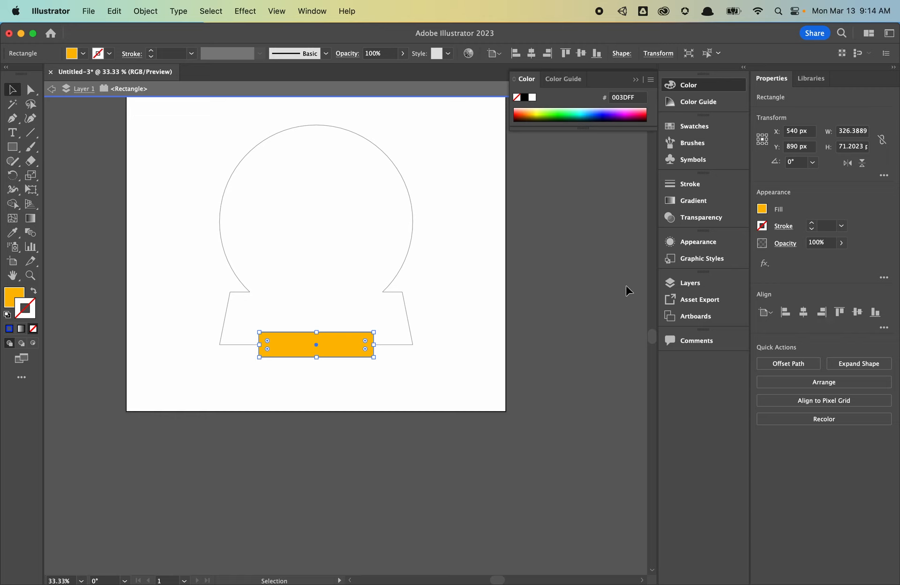
pyautogui.press('super+y')
pyautogui.press('Escape')
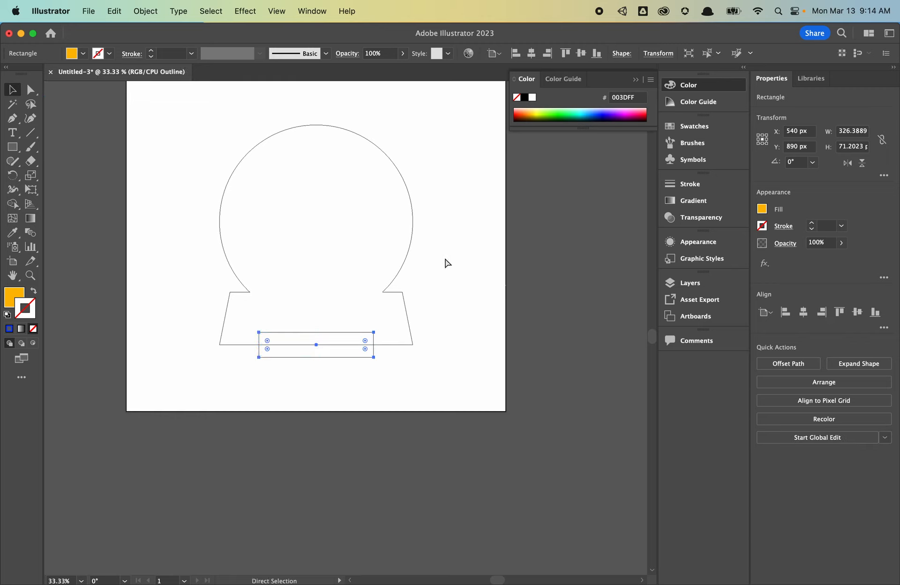
pyautogui.press('v')
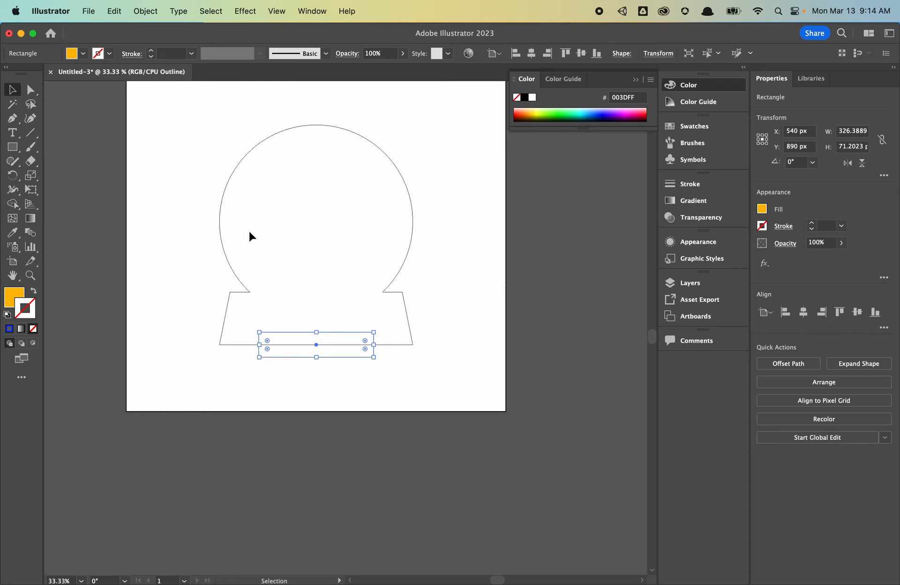
pyautogui.doubleClick(341, 337)
pyautogui.click(97, 88)
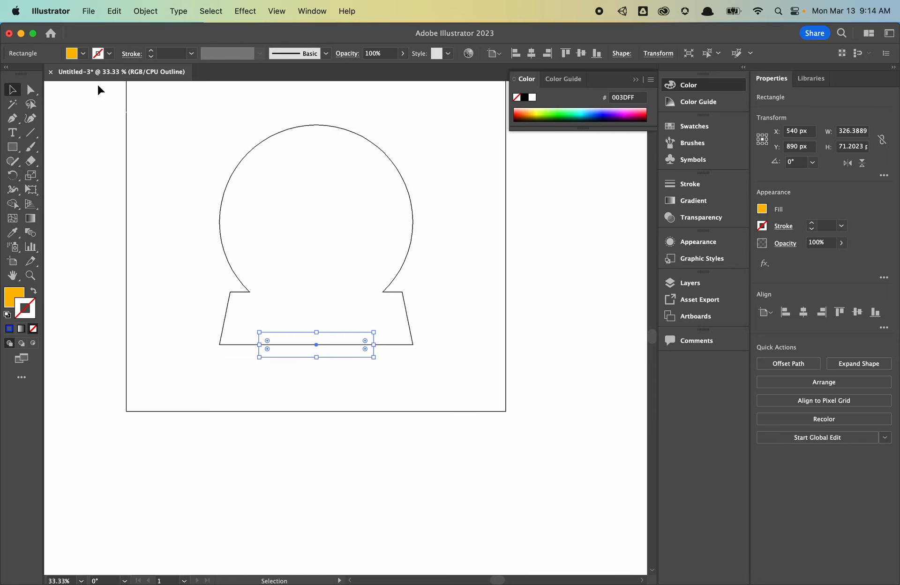
pyautogui.press('super+y')
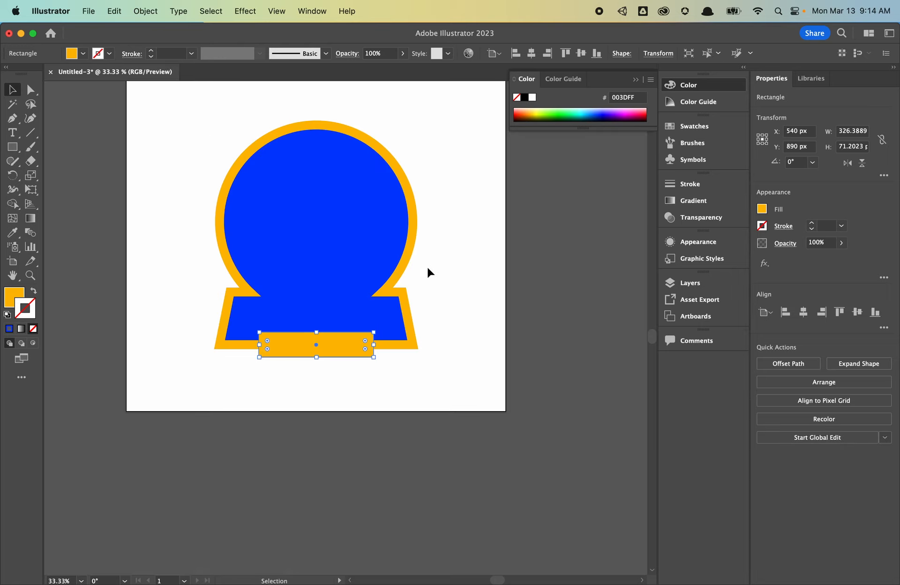
# - Group the globe shape with the small rectangle and centre the group vertically on the artboard
pyautogui.click(468, 317)
pyautogui.scroll(3, 464, 257)
pyautogui.moveTo(477, 336); pyautogui.dragTo(276, 477)
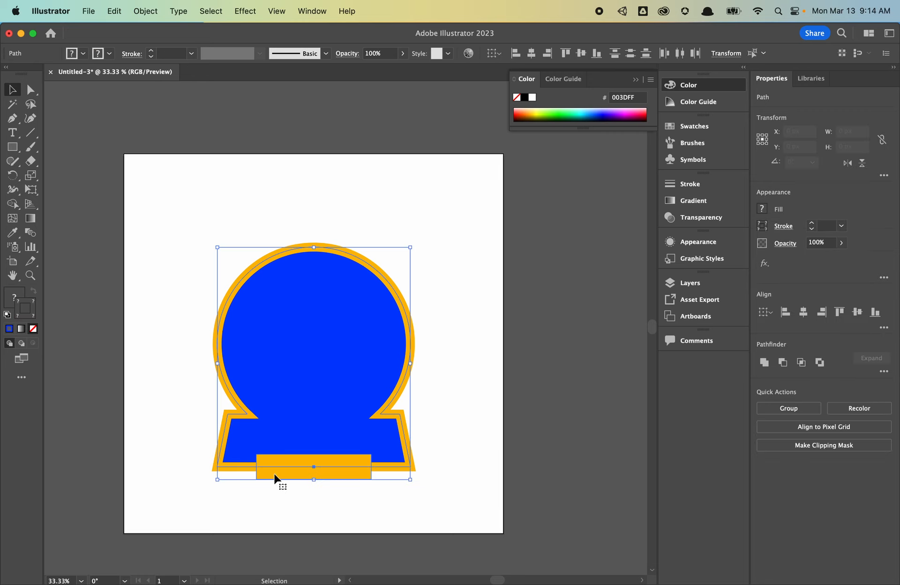
pyautogui.rightClick(298, 386)
pyautogui.click(398, 402)
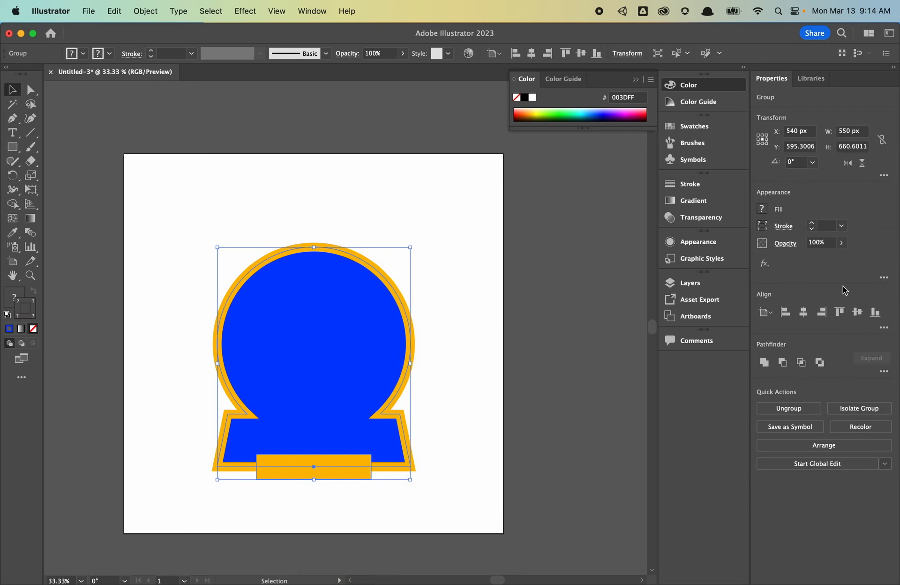
pyautogui.click(856, 313)
pyautogui.click(509, 352)
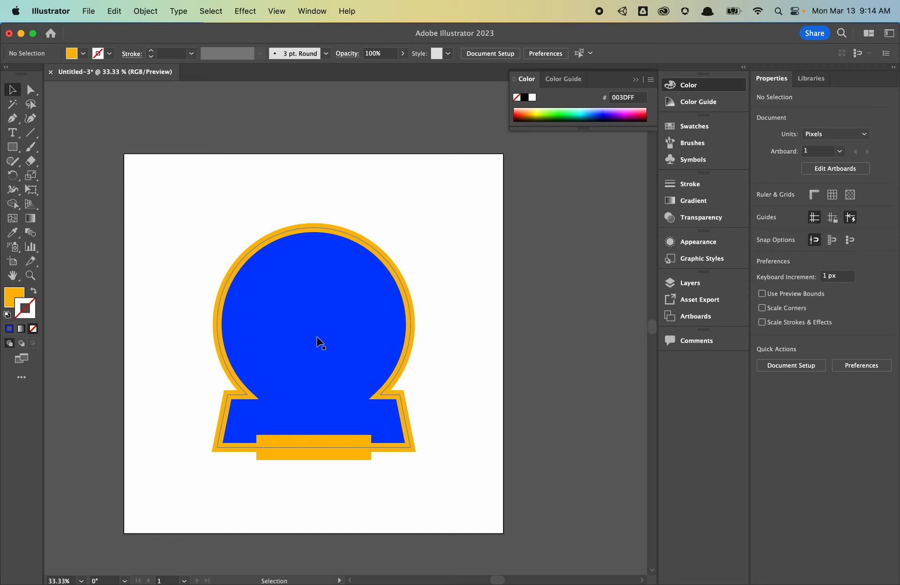
# - Add the letter S in Varsity Team Bold inside the circle and scale it up to about 427 pt
pyautogui.click(14, 136)
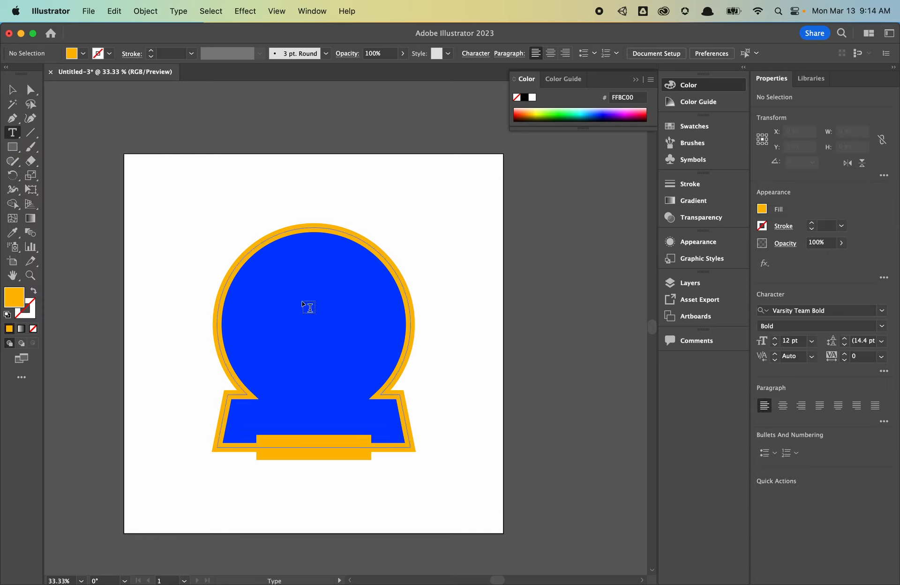
pyautogui.click(283, 319)
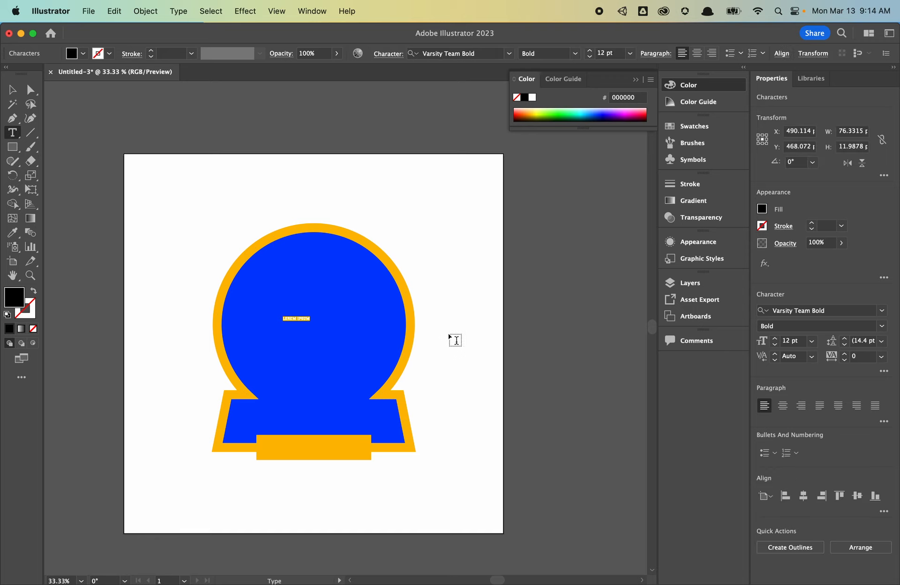
pyautogui.press('BackSpace')
pyautogui.click(13, 90)
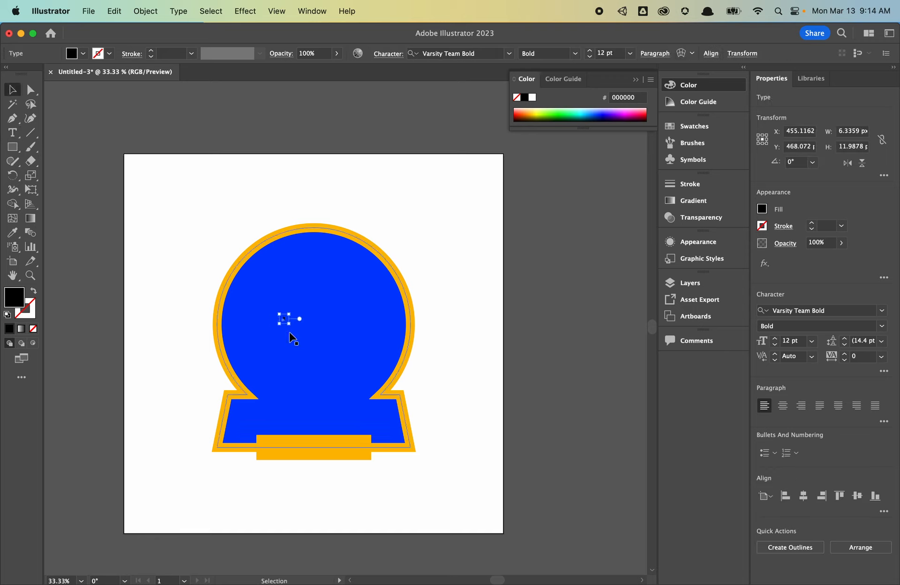
pyautogui.moveTo(291, 324); pyautogui.dragTo(346, 335)
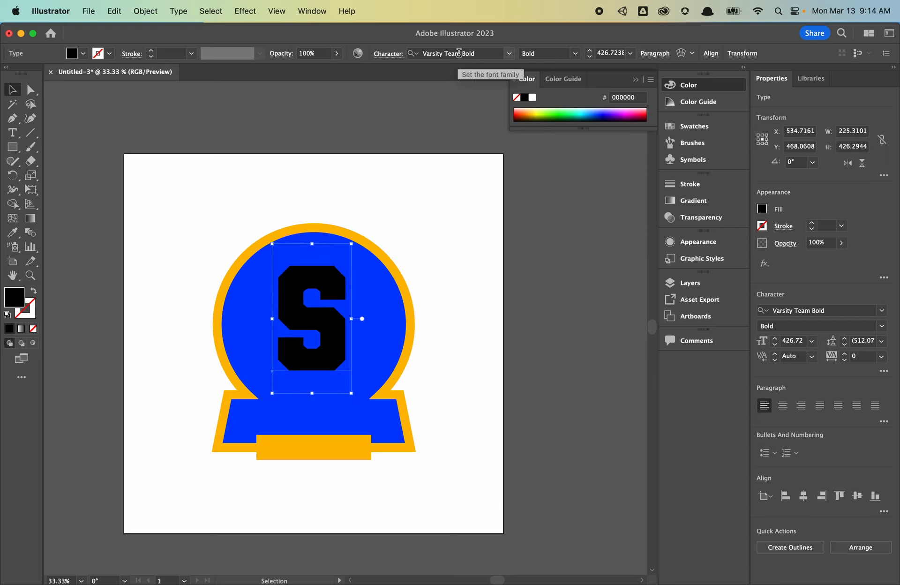
# - Try the letter S in Myriad Variable Concept Light Condensed and set its font back to Varsity Team Bold
pyautogui.click(458, 53)
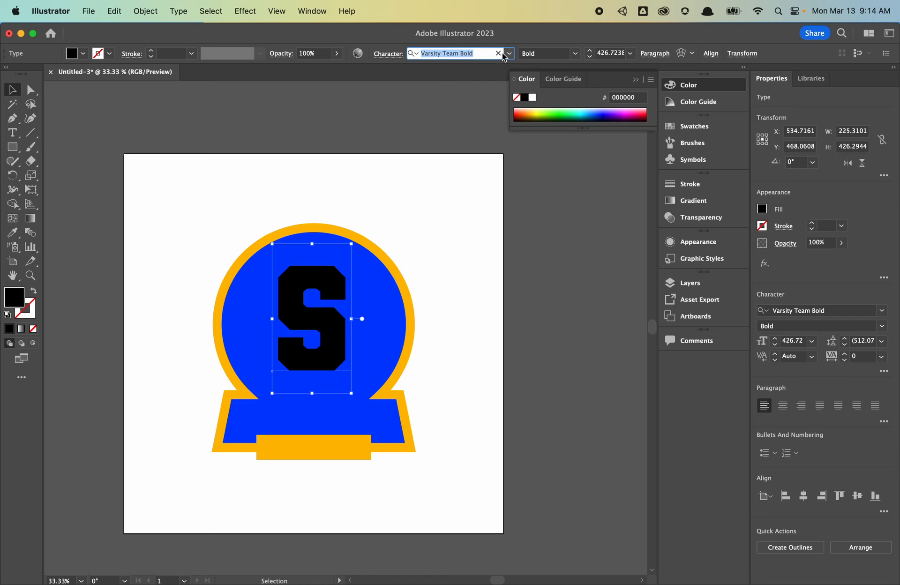
pyautogui.write('myr')
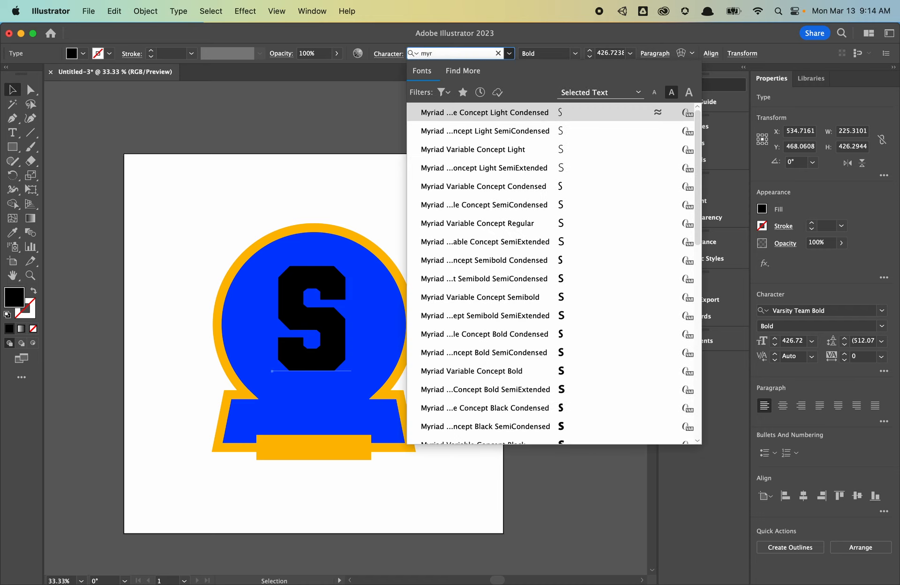
pyautogui.press('Return')
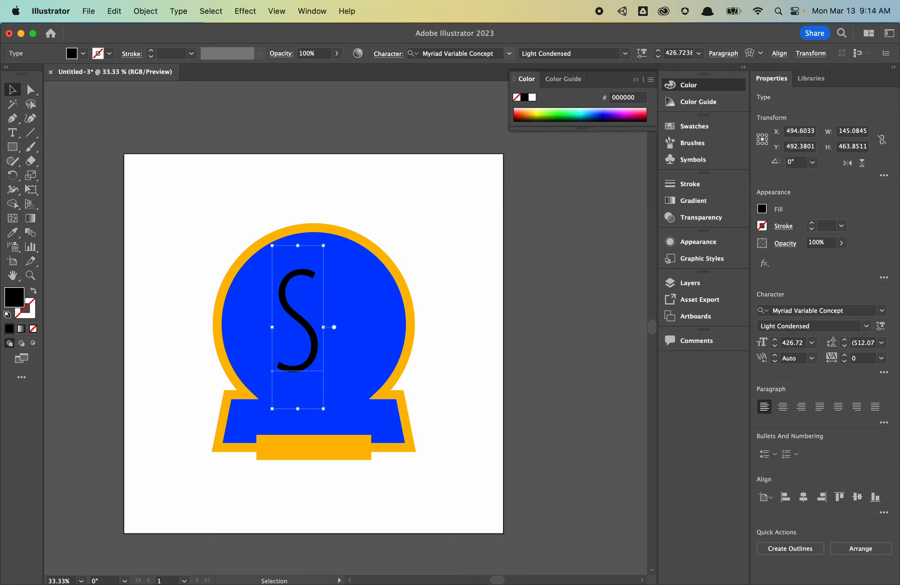
pyautogui.click(486, 53)
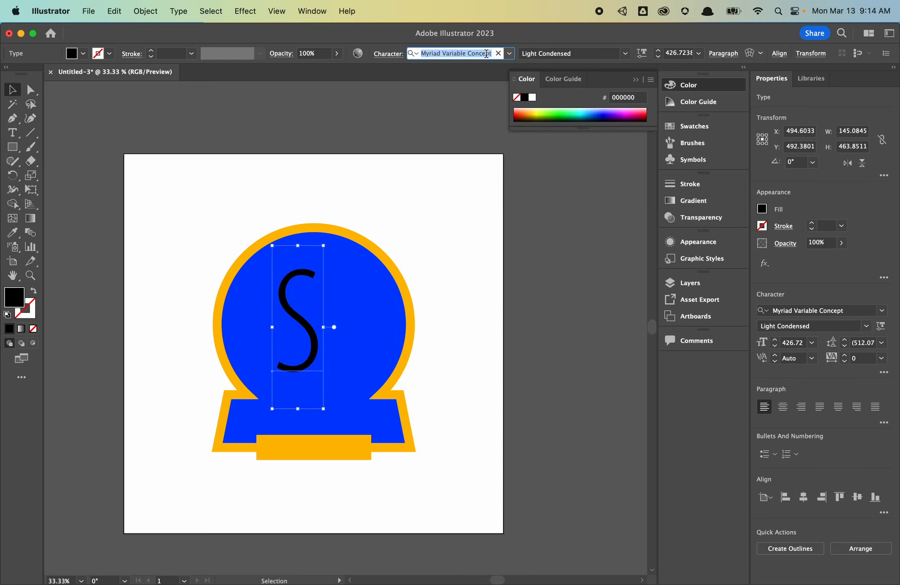
pyautogui.write('varsit')
pyautogui.press('Return')
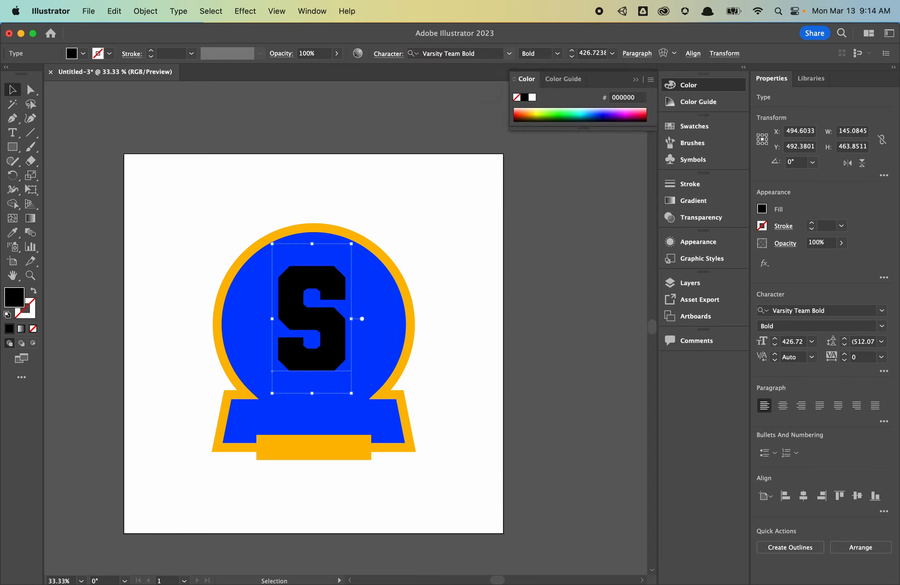
# - Set the letter S to 425 pt and fill it with the orange-yellow sampled from the small rectangle
pyautogui.click(572, 55)
pyautogui.click(572, 56)
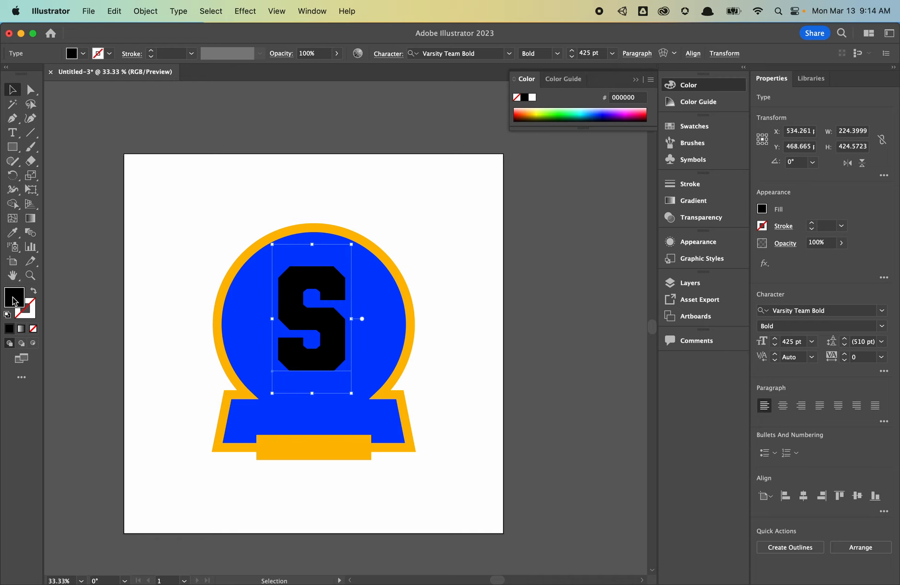
pyautogui.click(13, 233)
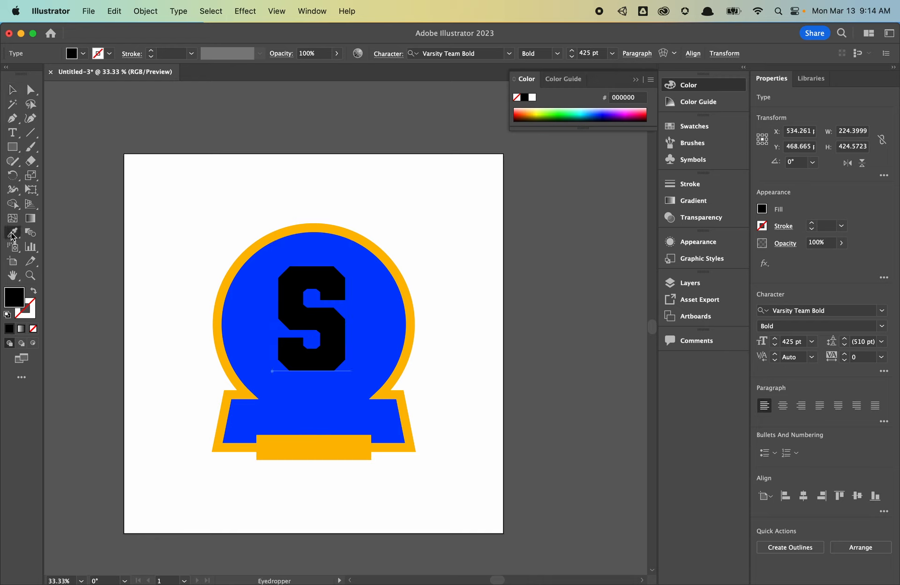
pyautogui.click(302, 444)
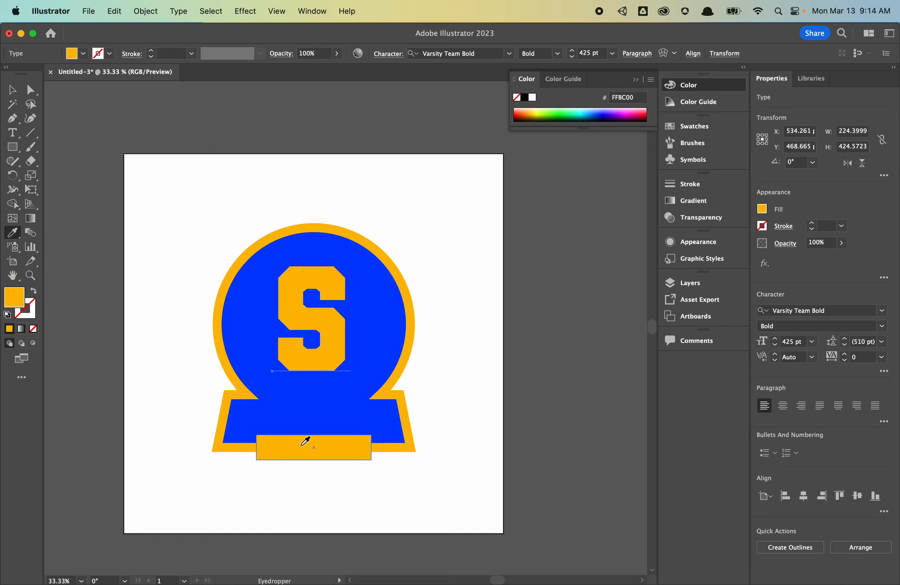
# - Centre-align the letter S text, centre it horizontally on the artboard, and lower it slightly within the circle
pyautogui.press('v')
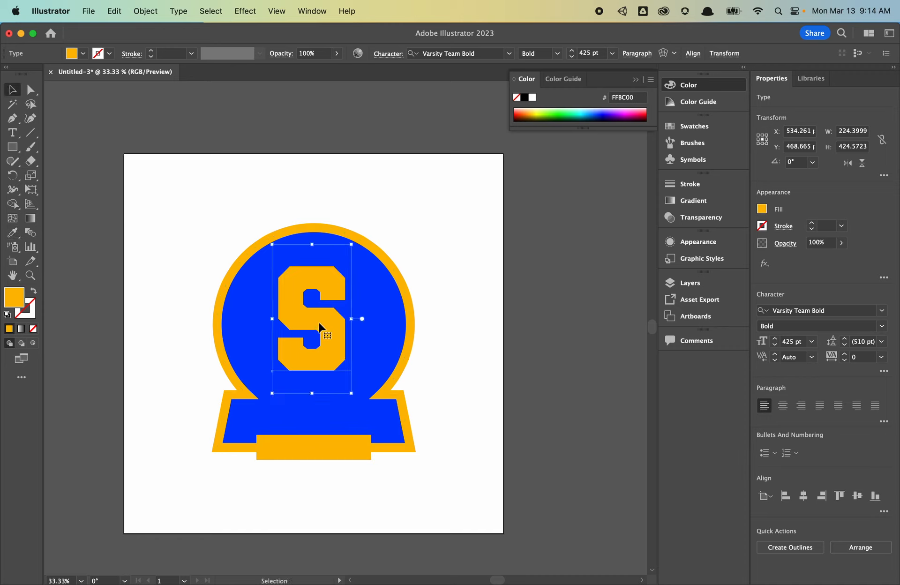
pyautogui.moveTo(319, 327); pyautogui.dragTo(325, 332)
pyautogui.click(782, 405)
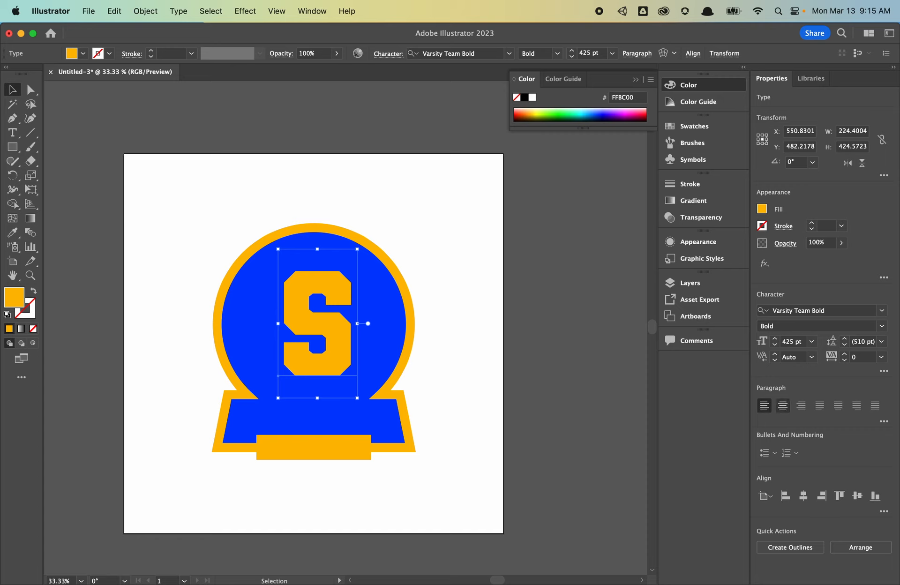
pyautogui.click(803, 497)
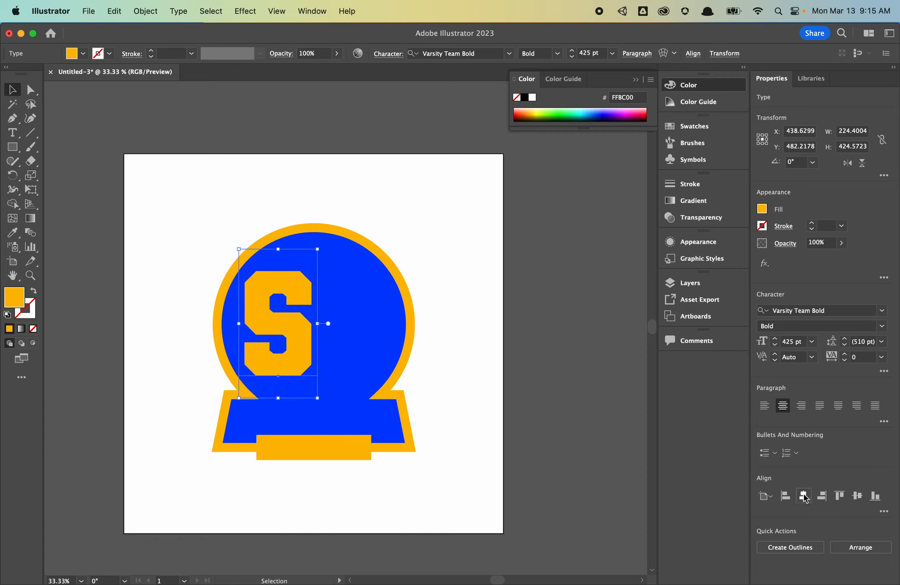
pyautogui.click(585, 359)
pyautogui.click(328, 310)
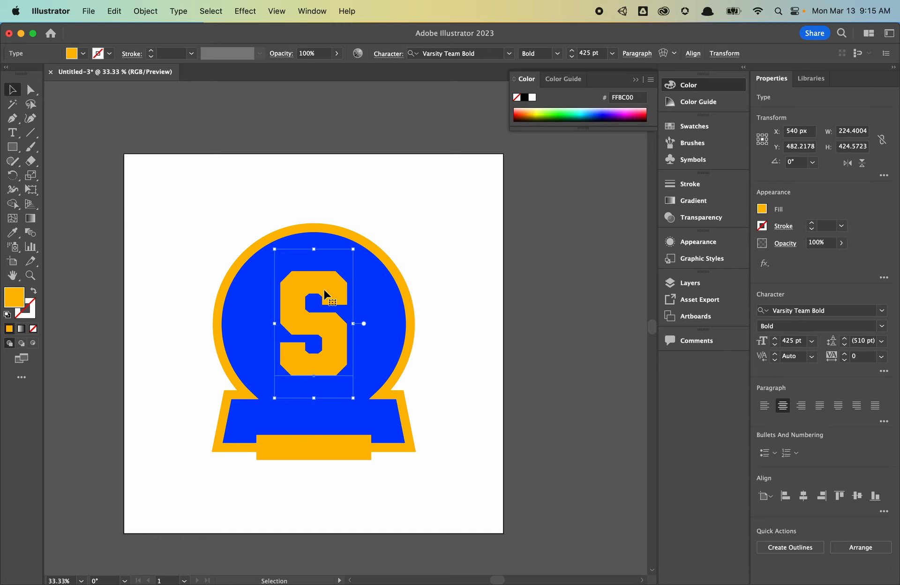
pyautogui.moveTo(326, 282); pyautogui.dragTo(325, 286)
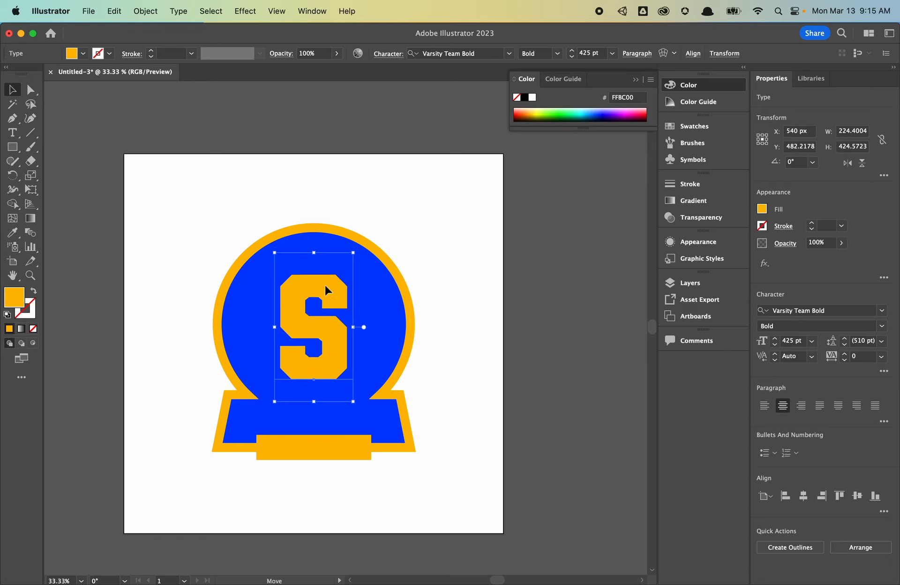
pyautogui.click(482, 307)
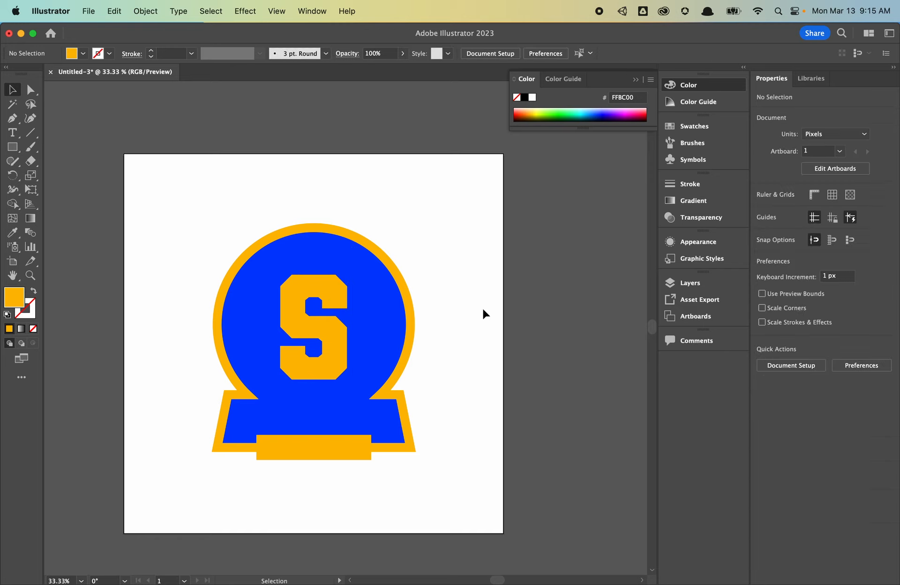
# - Add a new point text object below the badge and set its font to Arial Black
pyautogui.click(14, 134)
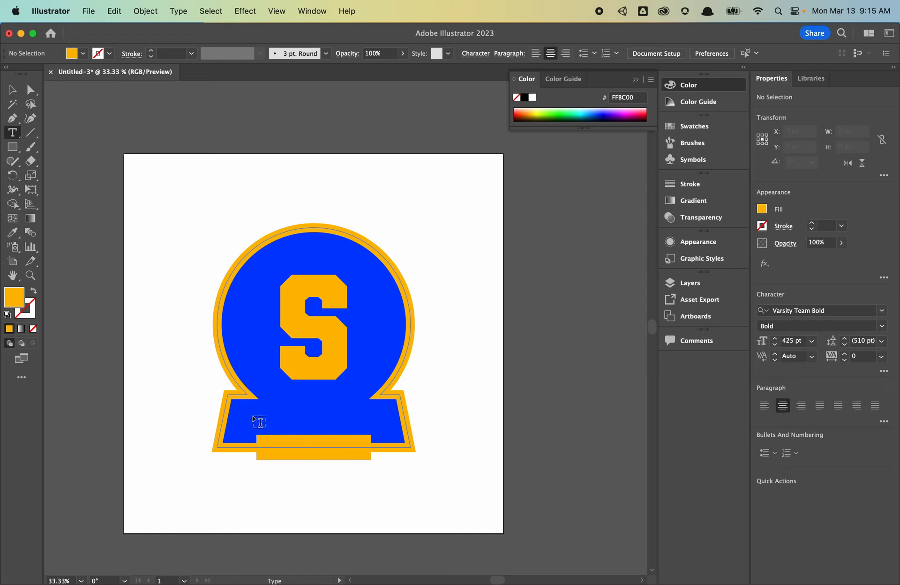
pyautogui.click(261, 496)
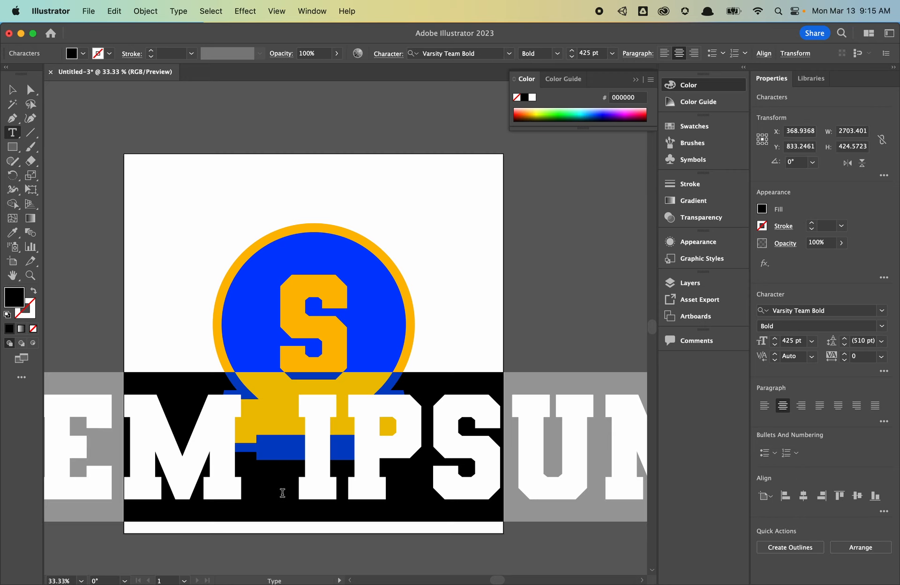
pyautogui.click(497, 51)
pyautogui.write('arial')
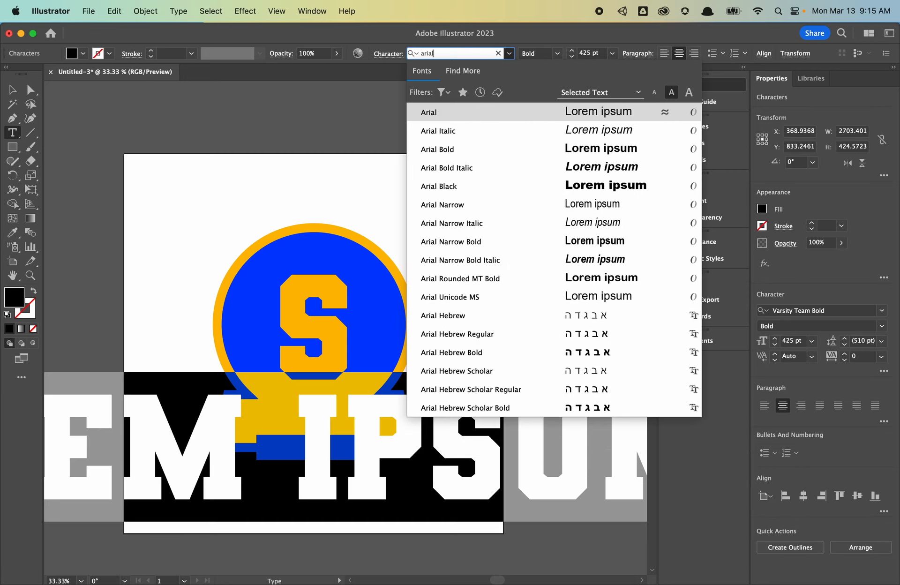
pyautogui.press('Down')
pyautogui.press('Down')
pyautogui.press('Down')
pyautogui.press('Down')
pyautogui.press('Return')
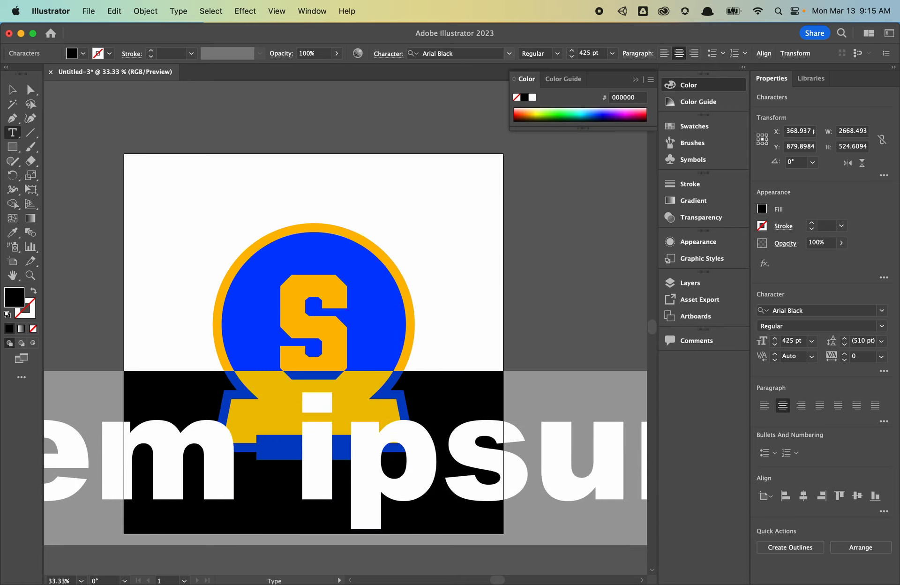
# - Set the placeholder text below the badge to 50 pt
pyautogui.click(589, 54)
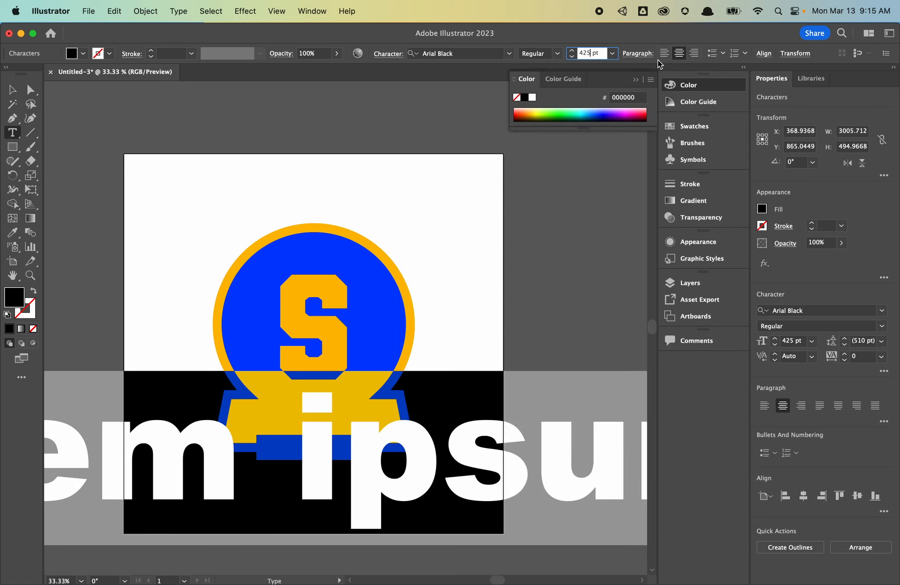
pyautogui.press('BackSpace')
pyautogui.press('BackSpace')
pyautogui.press('BackSpace')
pyautogui.write('50')
pyautogui.press('Return')
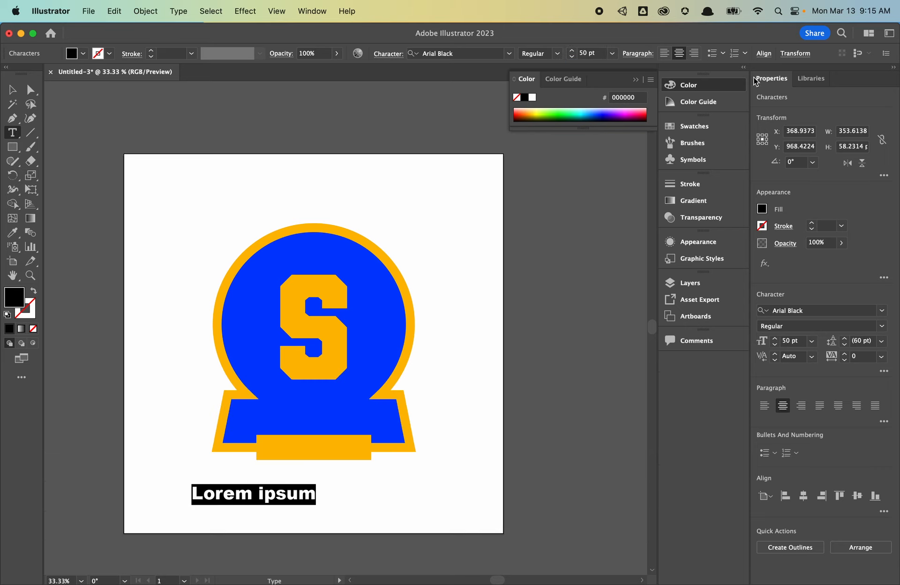
# - Replace the placeholder text with GLENBROOK SOUTH and dismiss the GitHub Desktop helper request
pyautogui.write('Gle')
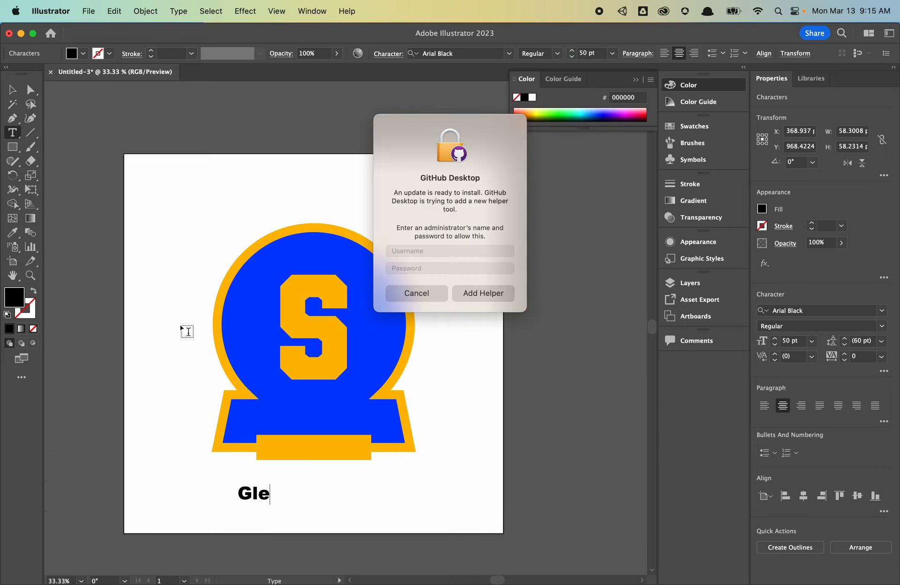
pyautogui.press('BackSpace')
pyautogui.press('BackSpace')
pyautogui.write('LENBROOK SOUTH')
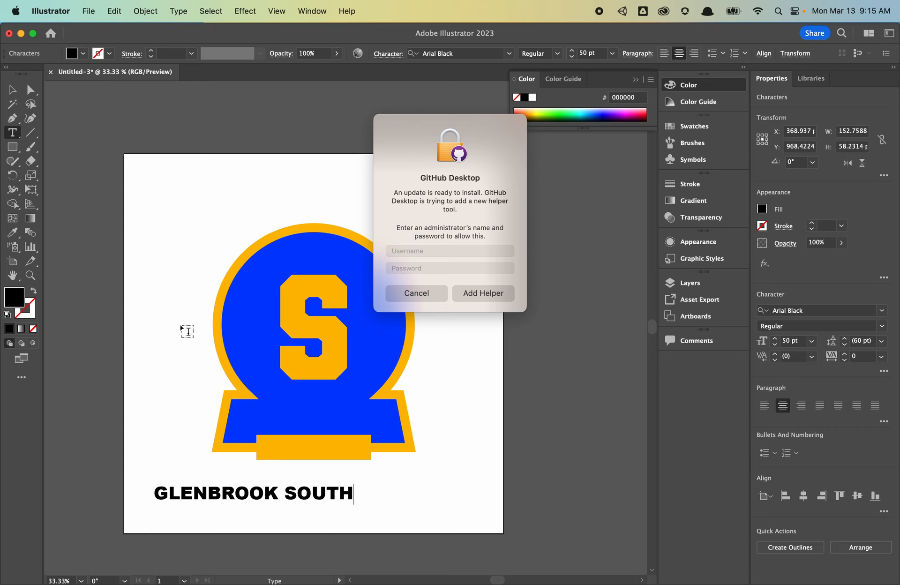
pyautogui.press('Escape')
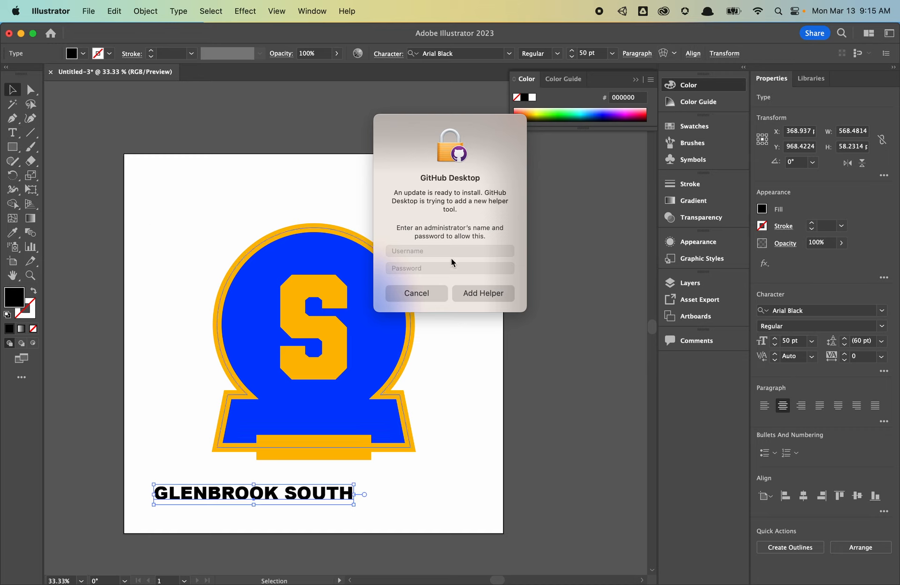
pyautogui.click(415, 293)
# - Move the GLENBROOK SOUTH text onto the blue base, centred horizontally, and reduce it to 36 pt
pyautogui.moveTo(291, 498); pyautogui.dragTo(349, 418)
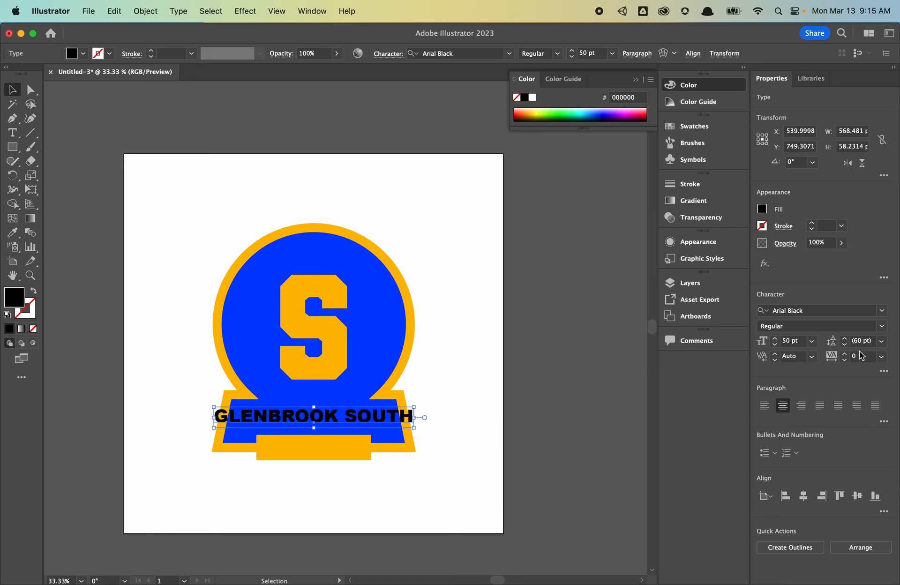
pyautogui.click(775, 344)
pyautogui.click(775, 344)
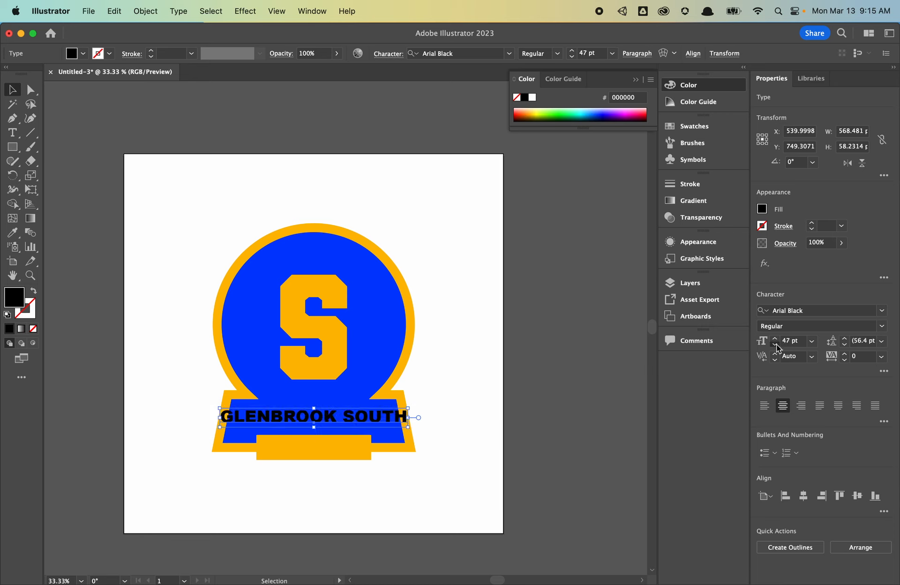
pyautogui.click(775, 344)
pyautogui.click(775, 344)
pyautogui.click(775, 344)
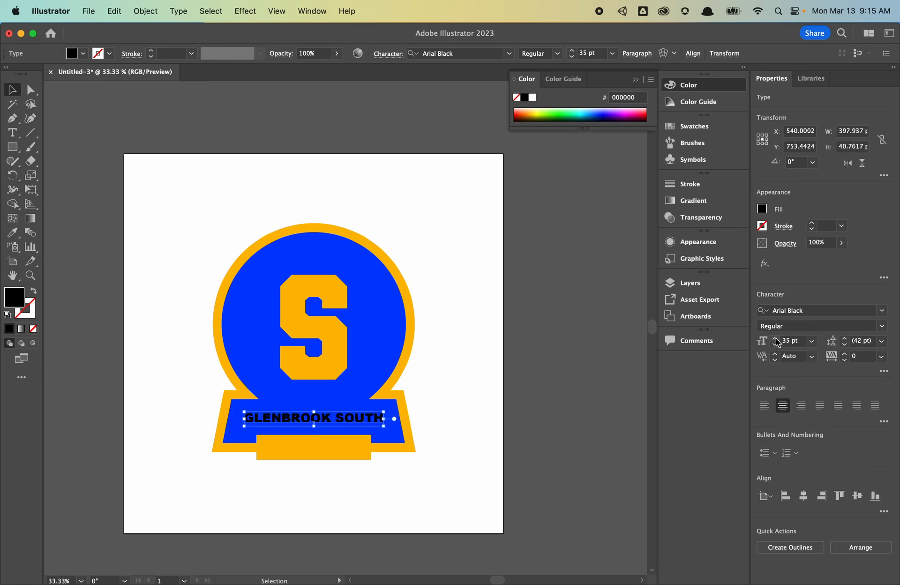
pyautogui.click(775, 338)
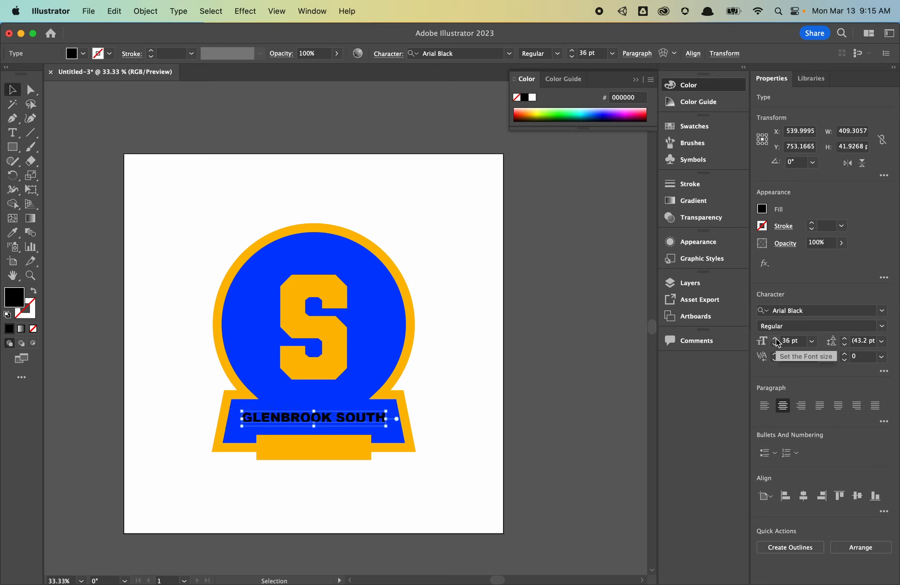
# - Delete the word SOUTH from the text on the base, leaving only GLENBROOK
pyautogui.doubleClick(340, 422)
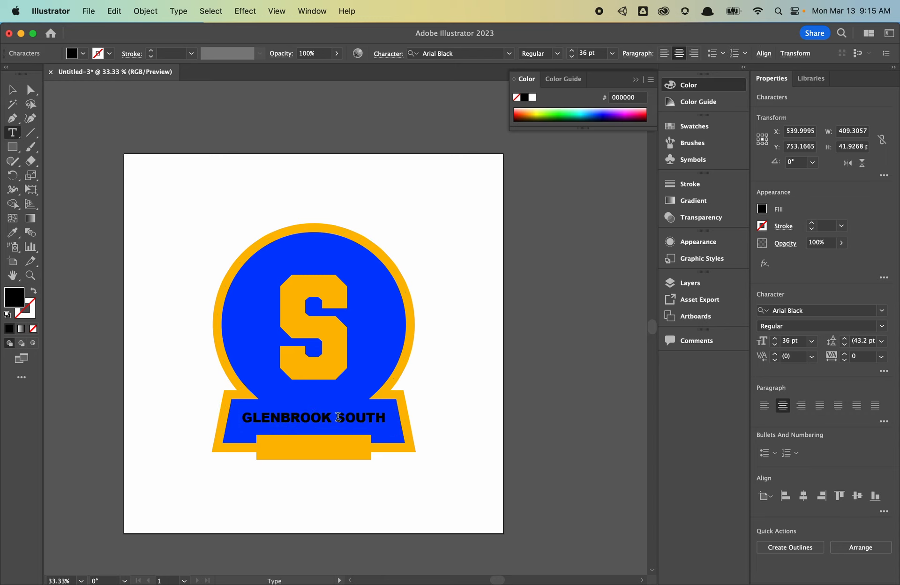
pyautogui.moveTo(336, 418); pyautogui.dragTo(398, 420)
pyautogui.press('BackSpace')
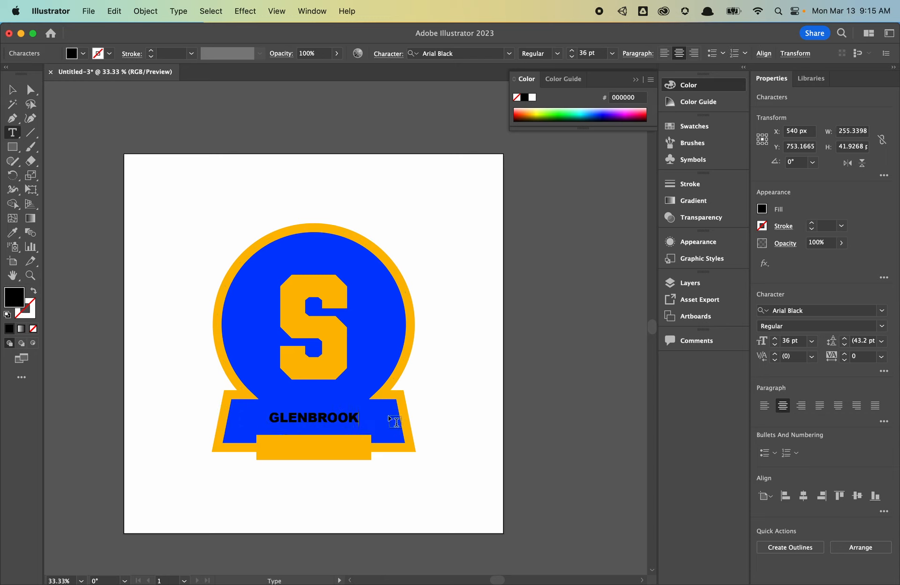
pyautogui.press('Escape')
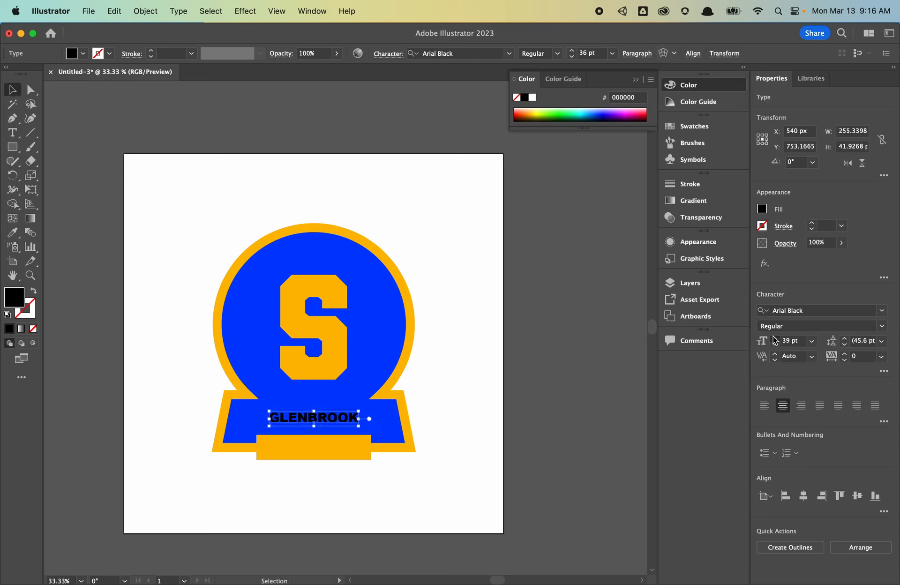
# - Enlarge the GLENBROOK text on the base to 60 pt
pyautogui.click(775, 338)
pyautogui.click(774, 338)
pyautogui.click(775, 337)
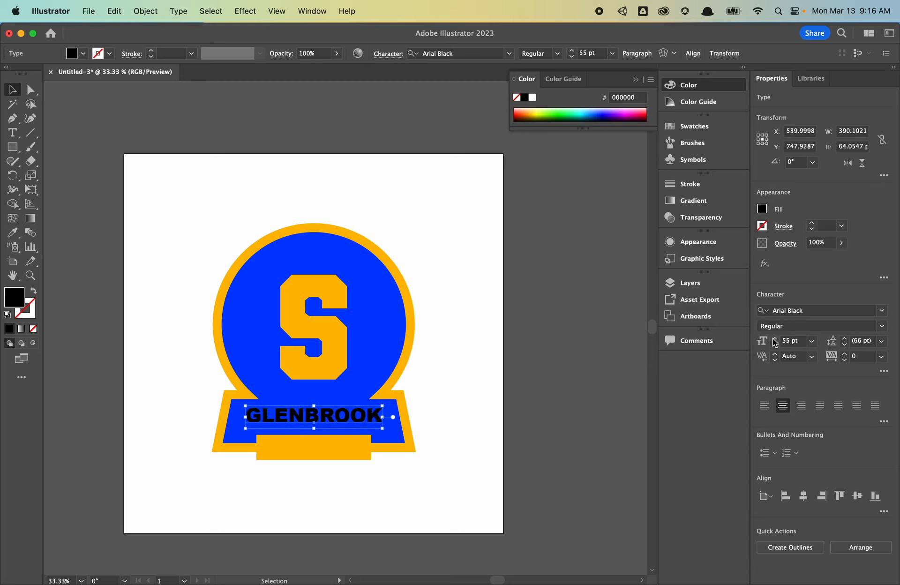
pyautogui.click(775, 339)
pyautogui.click(774, 338)
pyautogui.click(775, 338)
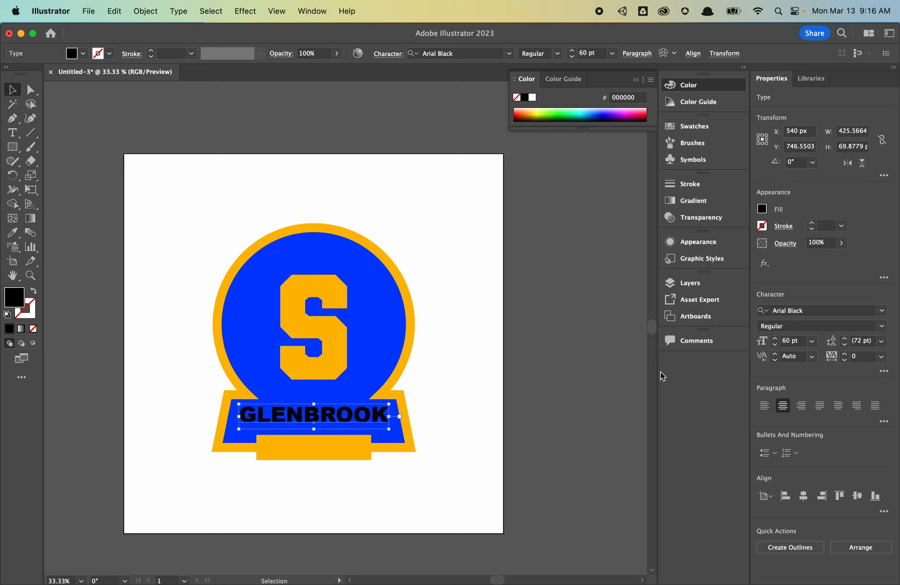
# - Lower GLENBROOK slightly on the base and fill it with the orange-yellow sampled from the small rectangle
pyautogui.moveTo(333, 416); pyautogui.dragTo(334, 421)
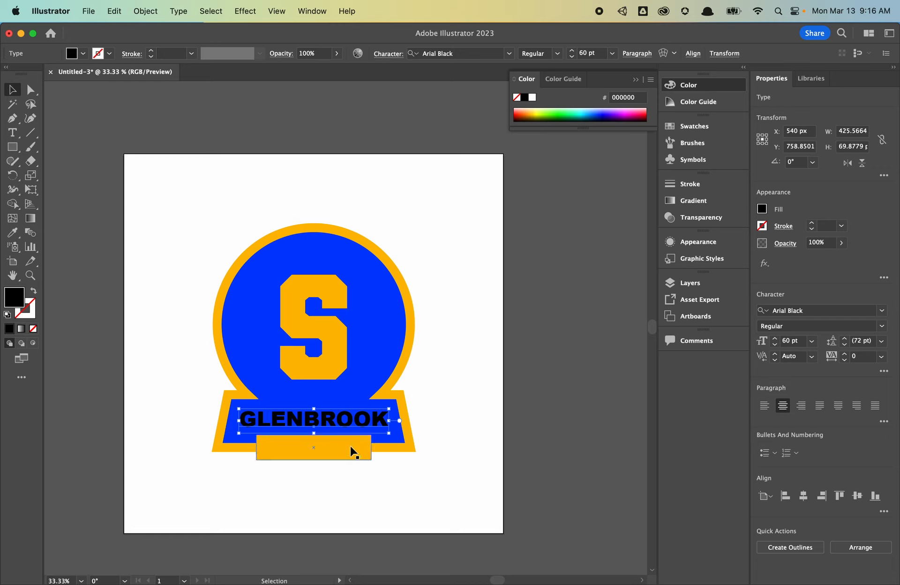
pyautogui.press('i')
pyautogui.click(345, 450)
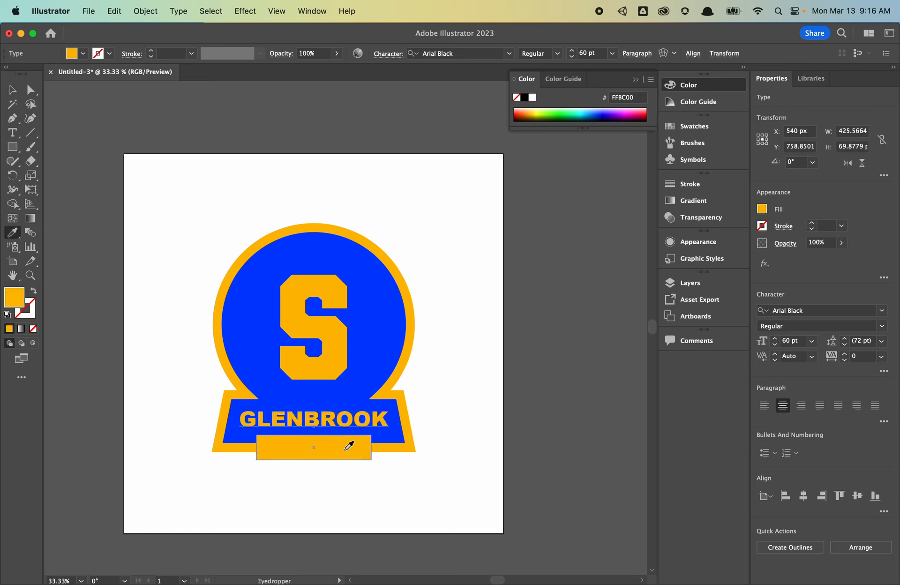
pyautogui.press('v')
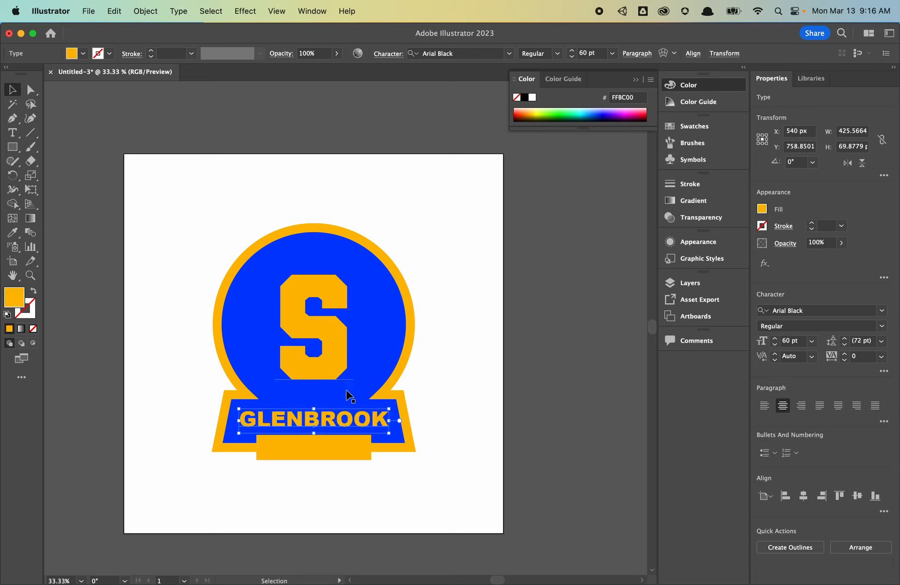
# - Duplicate the GLENBROOK text straight down below the badge and change the copy's wording to SOUTH
pyautogui.moveTo(354, 422); pyautogui.dragTo(361, 504)
pyautogui.doubleClick(361, 503)
pyautogui.doubleClick(359, 503)
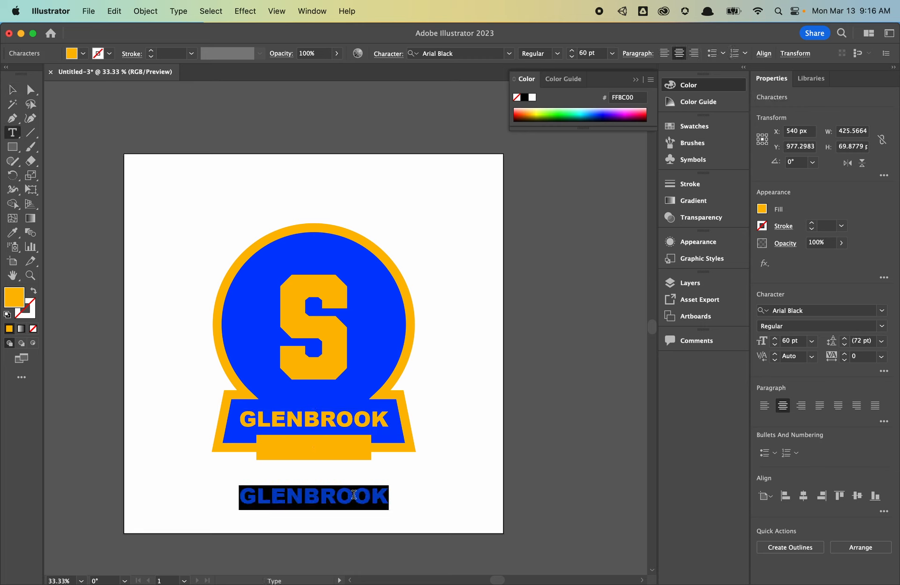
pyautogui.write('South')
pyautogui.press('BackSpace')
pyautogui.press('BackSpace')
pyautogui.press('BackSpace')
pyautogui.press('BackSpace')
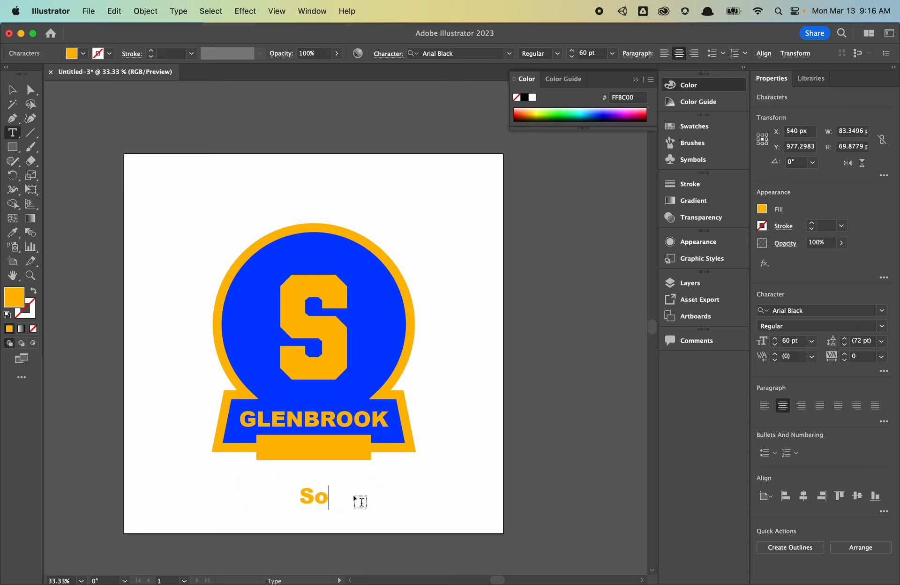
pyautogui.write('OUTH')
pyautogui.press('Escape')
# - Fill the SOUTH text with the blue sampled from the globe shape and reduce its stroke to 0 pt
pyautogui.press('i')
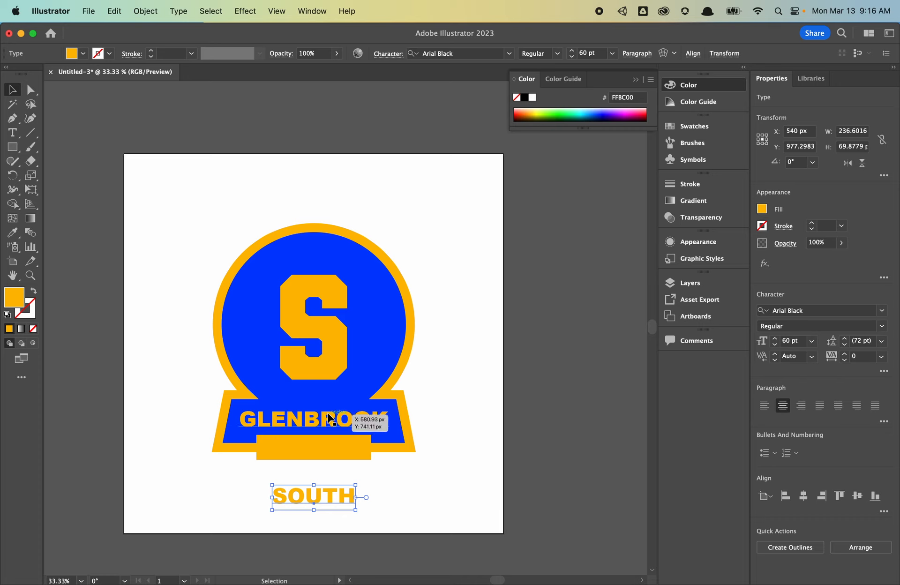
pyautogui.click(365, 269)
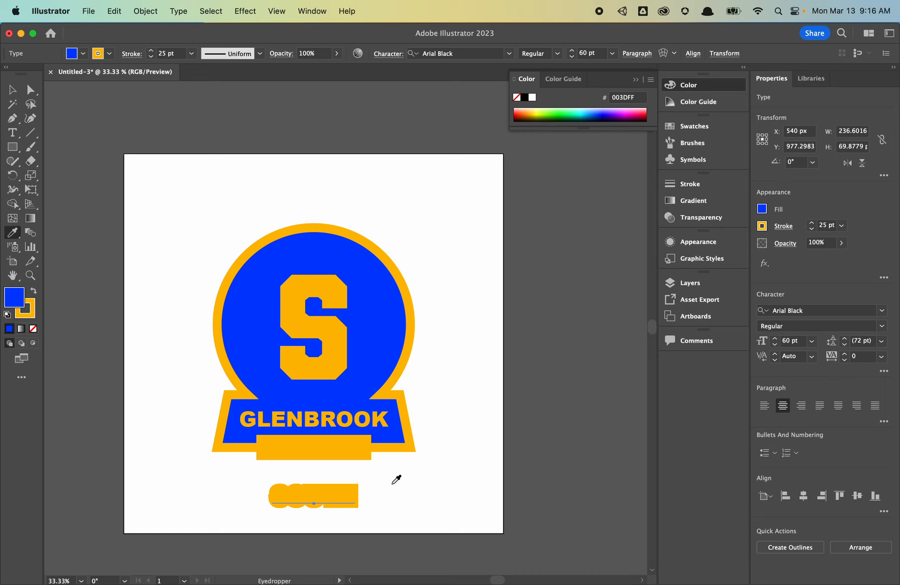
pyautogui.click(813, 232)
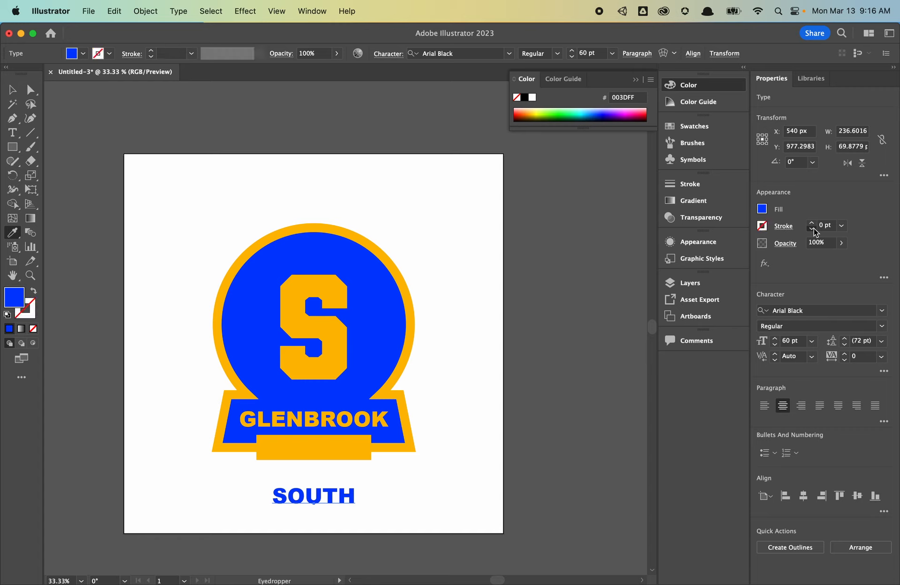
pyautogui.press('v')
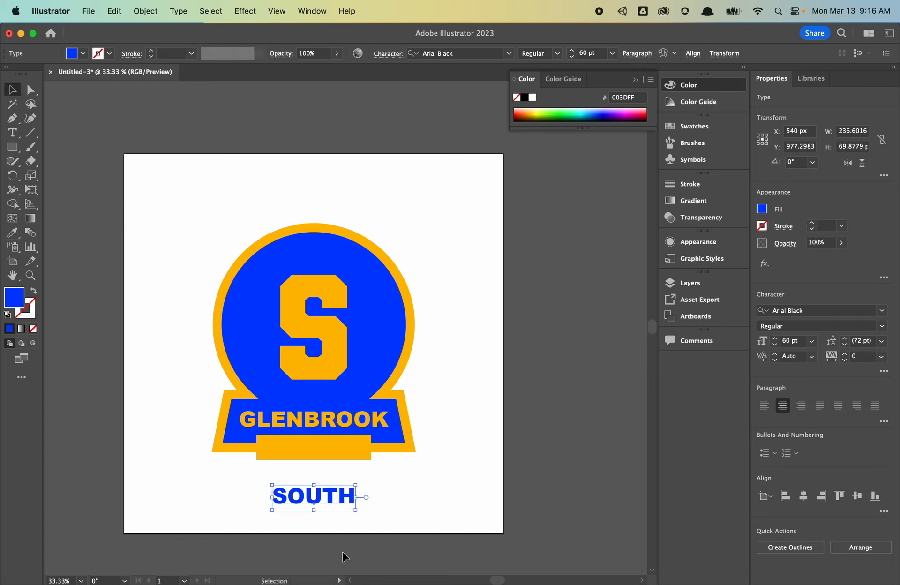
# - Move the SOUTH text up onto the small orange-yellow rectangle, keeping it centred horizontally, and deselect it
pyautogui.click(342, 552)
pyautogui.moveTo(328, 497); pyautogui.dragTo(325, 445)
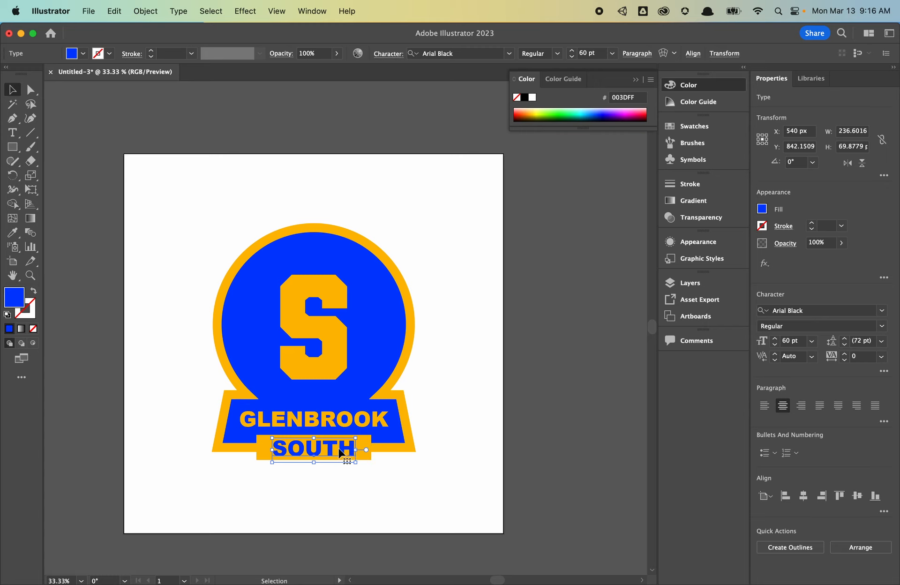
pyautogui.click(346, 463)
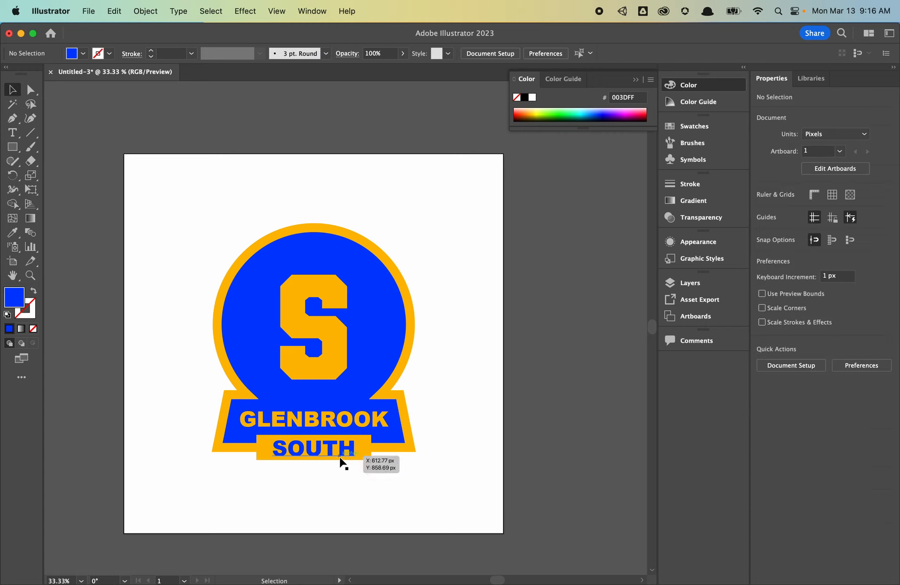
# - Reduce the font size of the SOUTH text on the small rectangle to 50 pt
pyautogui.click(345, 454)
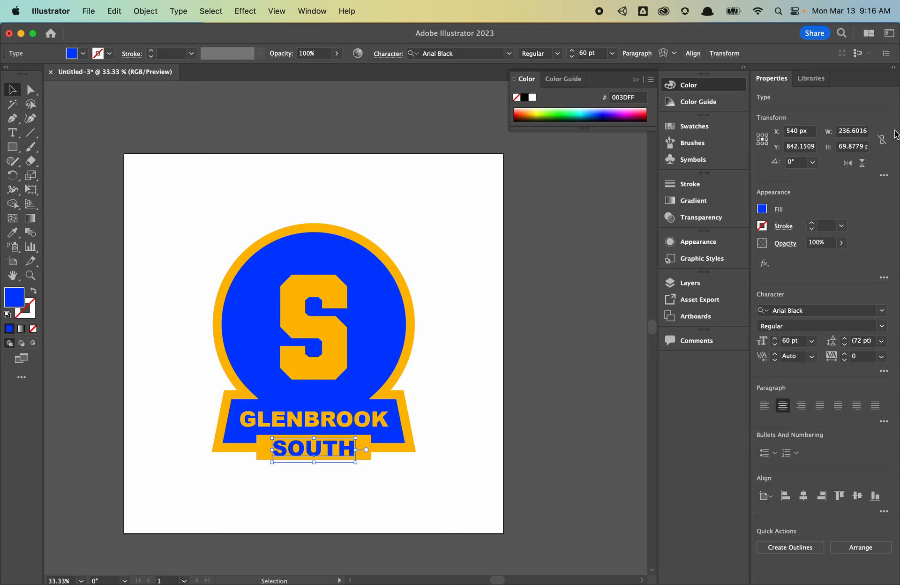
pyautogui.click(775, 345)
pyautogui.click(775, 344)
pyautogui.click(774, 345)
pyautogui.click(775, 345)
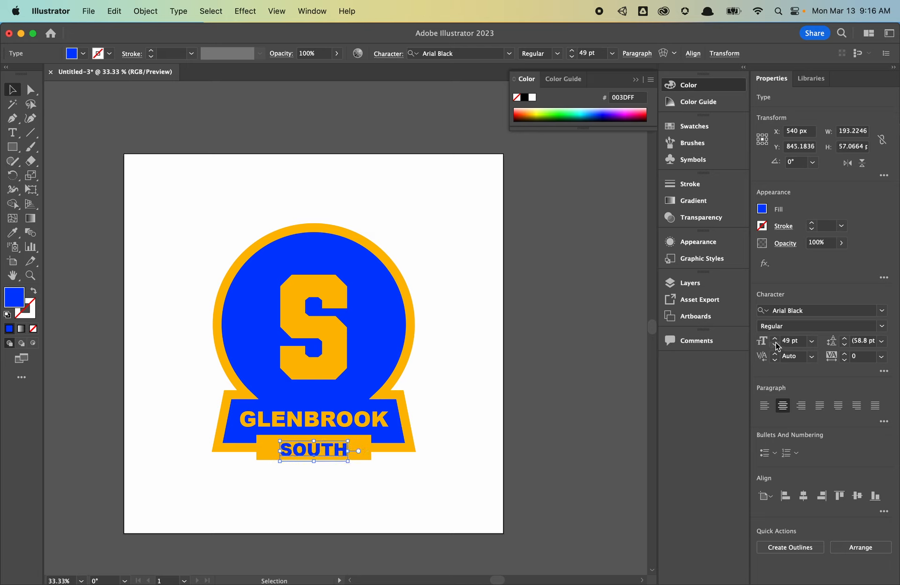
pyautogui.click(775, 338)
# - Set the SOUTH text's tracking to 50 and move it up about 7 px to centre it vertically on the small rectangle
pyautogui.click(882, 356)
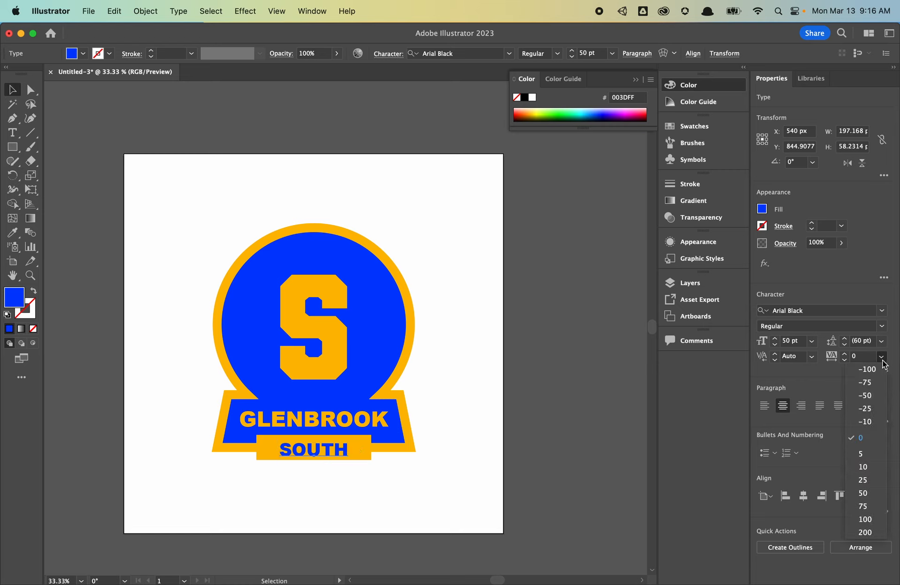
pyautogui.click(869, 493)
pyautogui.click(415, 477)
pyautogui.moveTo(313, 447); pyautogui.dragTo(313, 447)
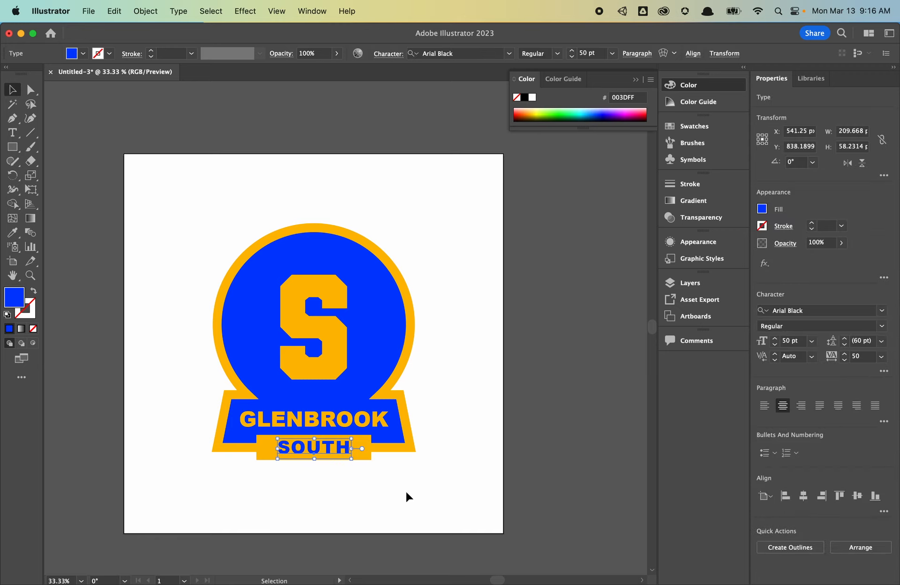
# - Set the tracking of the GLENBROOK text on the base to 50 and deselect it
pyautogui.click(358, 415)
pyautogui.click(881, 356)
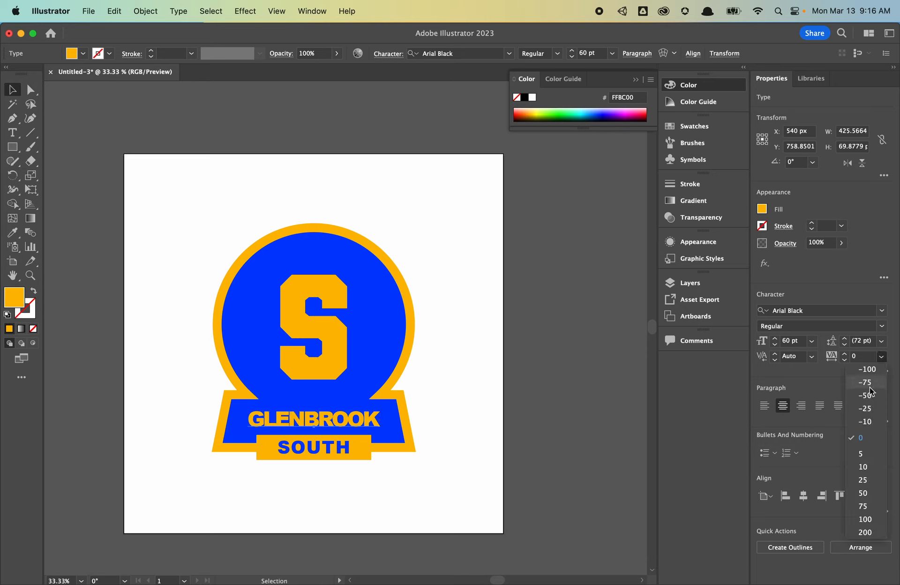
pyautogui.click(865, 493)
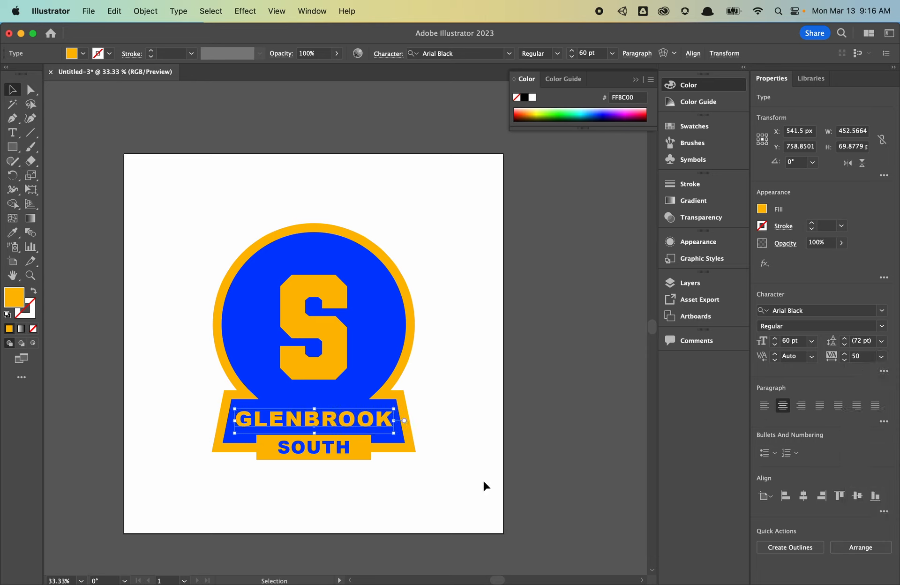
pyautogui.click(483, 480)
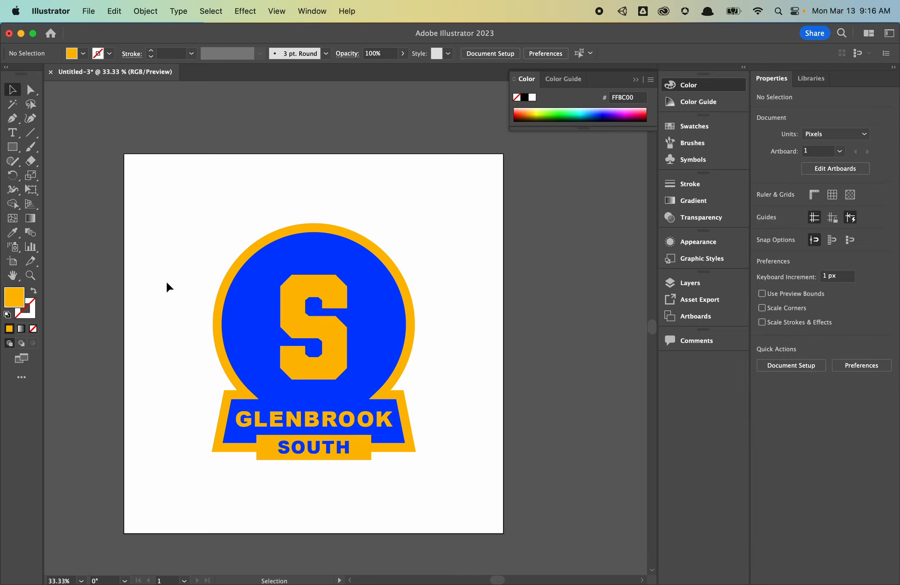
# - Nudge the SOUTH text up 1 px on the small rectangle, deselect it and return to the Selection tool
pyautogui.click(353, 454)
pyautogui.click(453, 506)
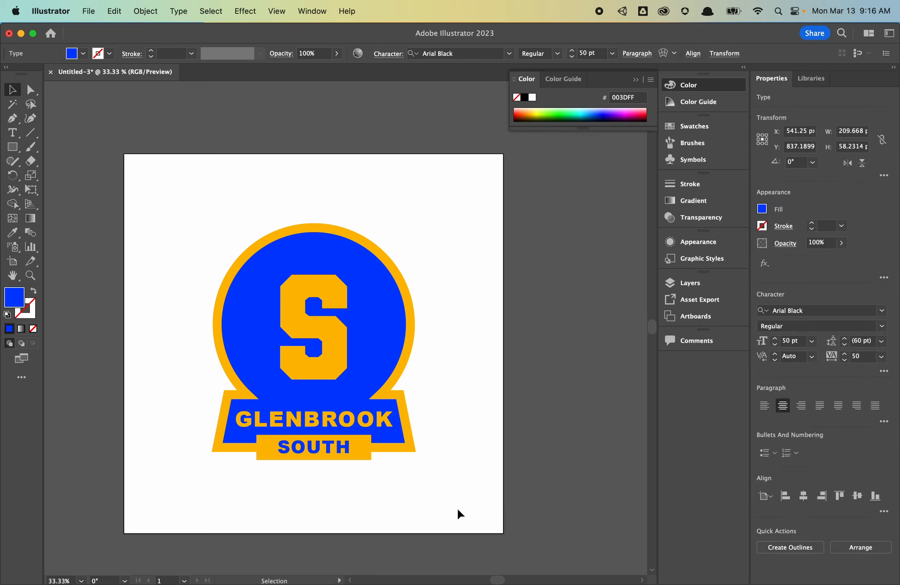
pyautogui.press('a')
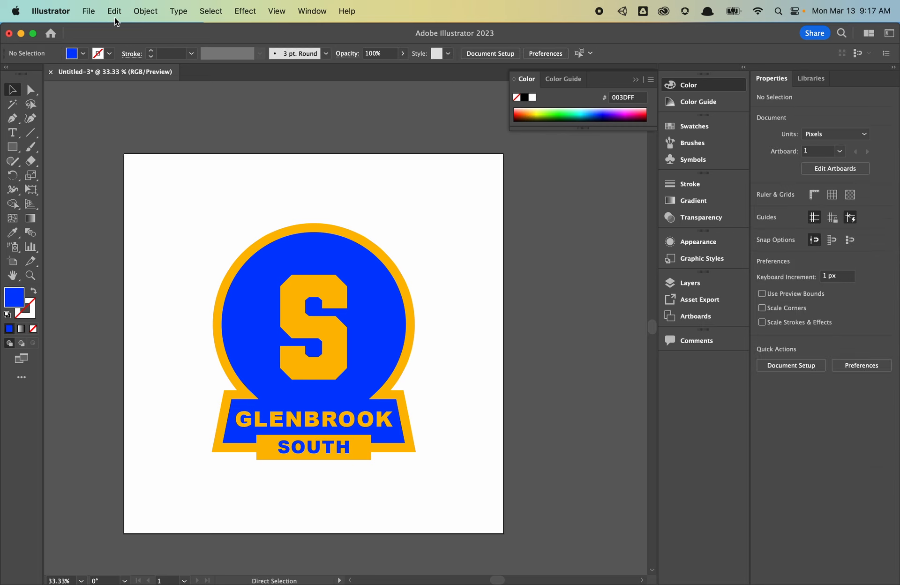
pyautogui.press('v')
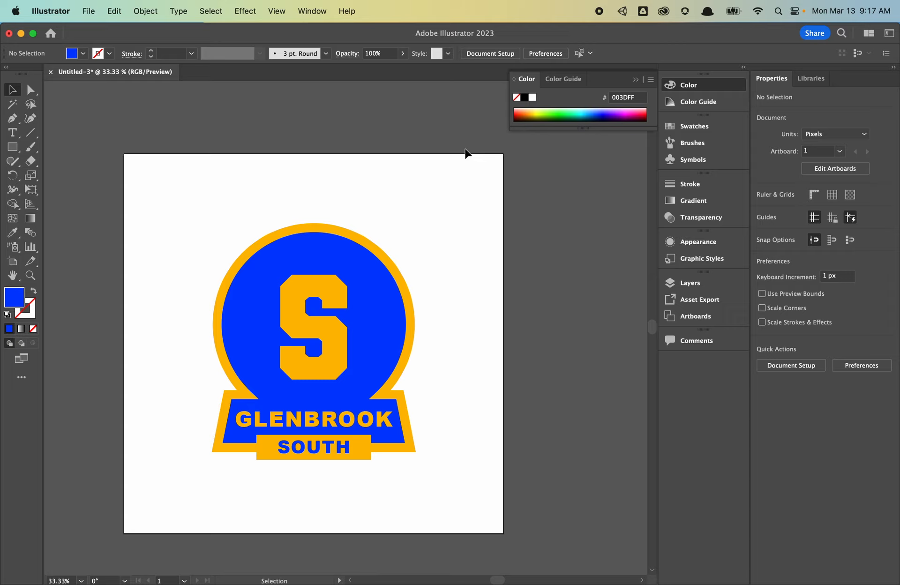